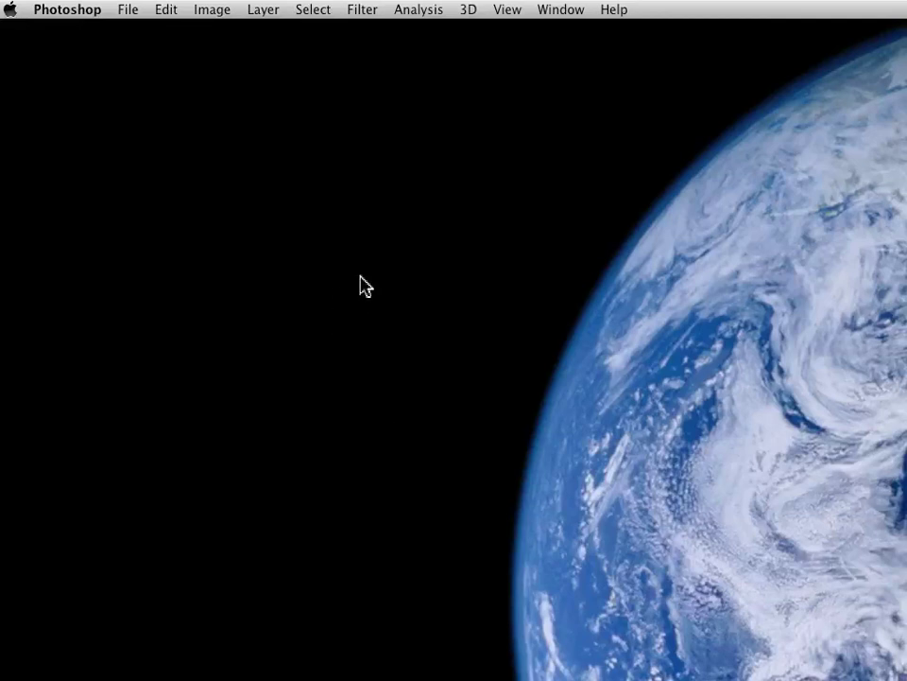
Create Untitled-1 at 600 × 400 pixels and enlarge its window to fit the workspace.
{"action": "left_click", "coordinate": [131, 11]}
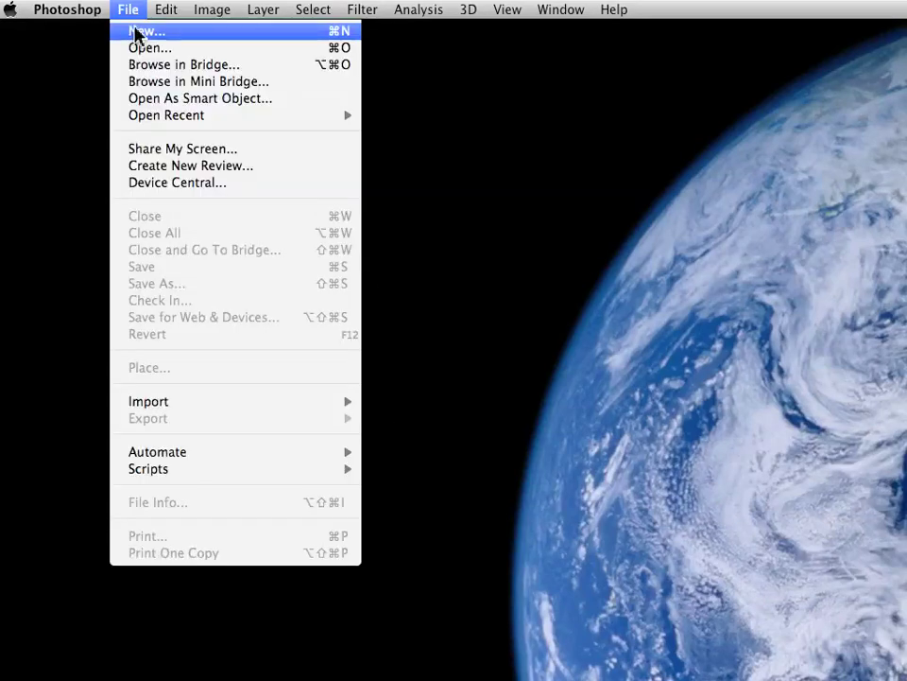
{"action": "left_click", "coordinate": [136, 31]}
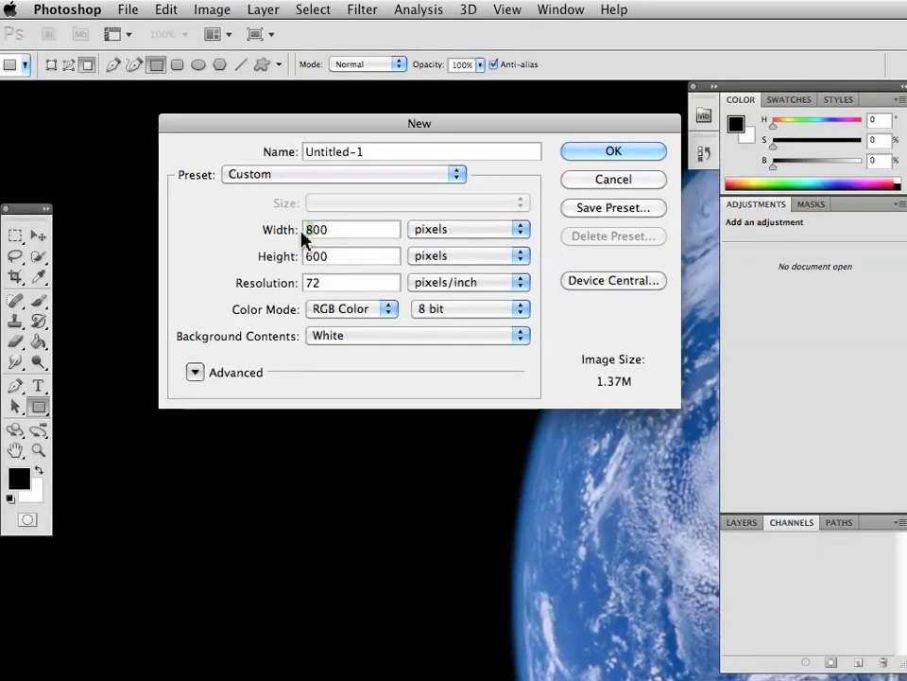
{"action": "left_click", "coordinate": [303, 236]}
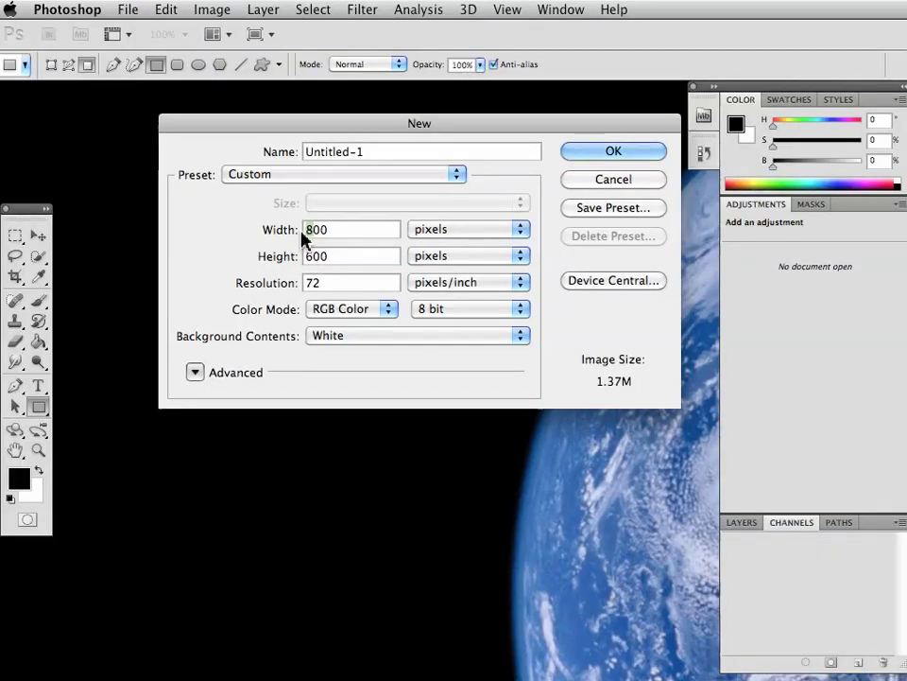
{"action": "type", "text": "6"}
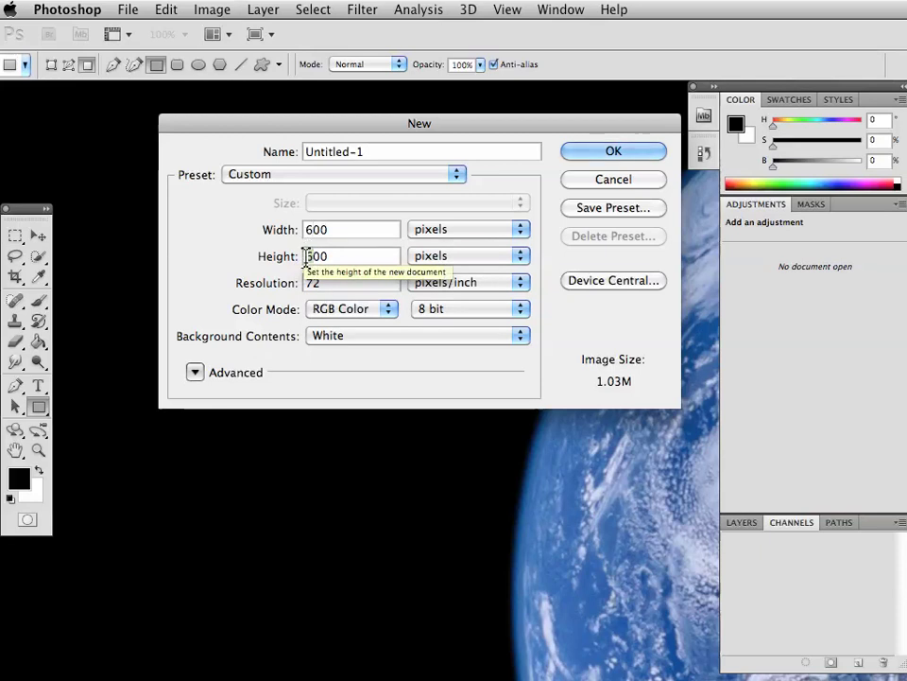
{"action": "left_click", "coordinate": [305, 256]}
{"action": "key", "text": "Delete"}
{"action": "type", "text": "4"}
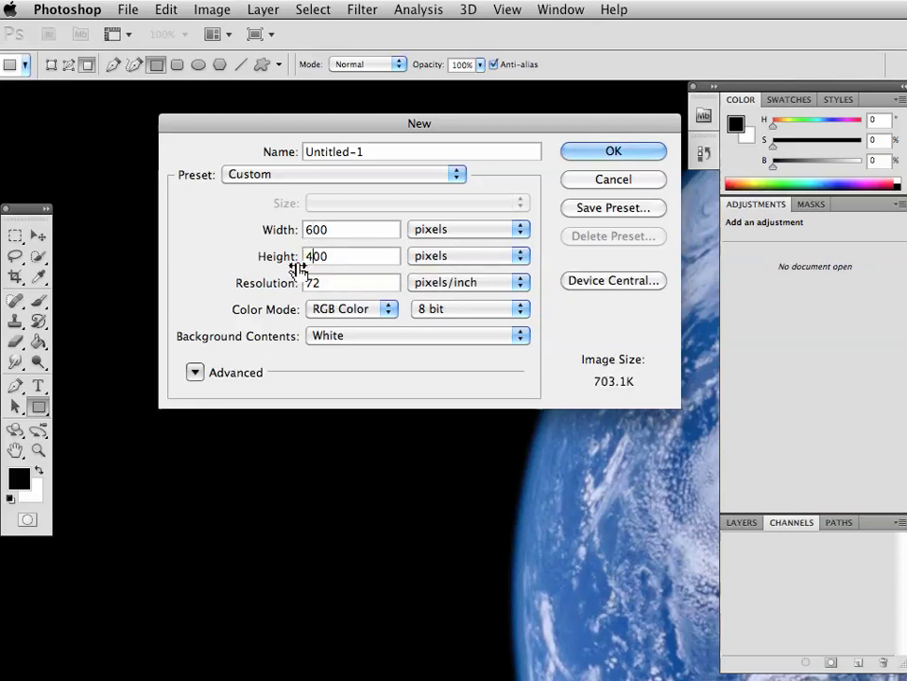
{"action": "left_click", "coordinate": [623, 144]}
{"action": "left_click_drag", "start_coordinate": [531, 466], "coordinate": [556, 485]}
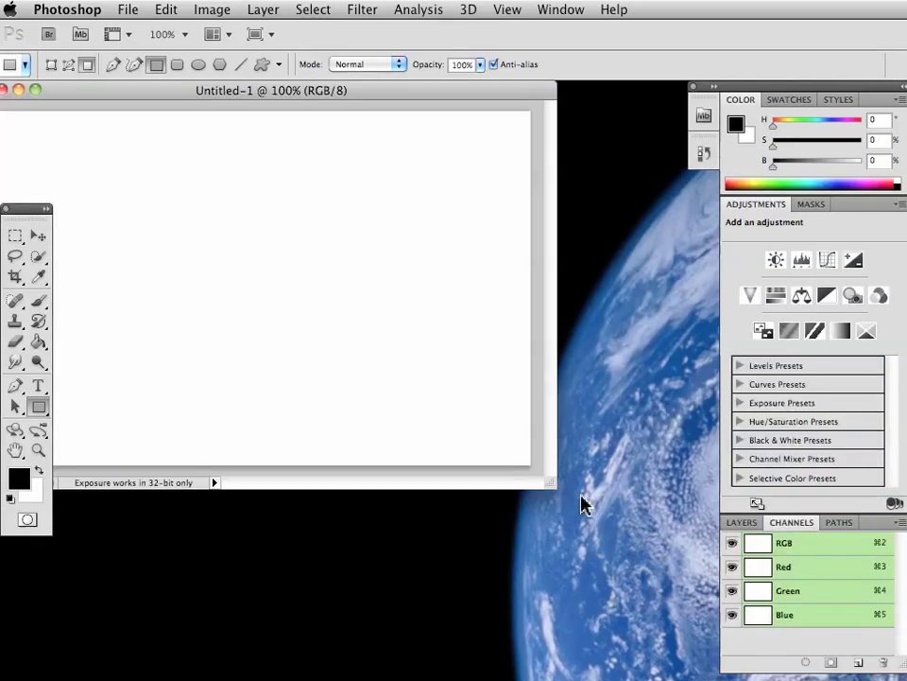
{"action": "left_click", "coordinate": [35, 89]}
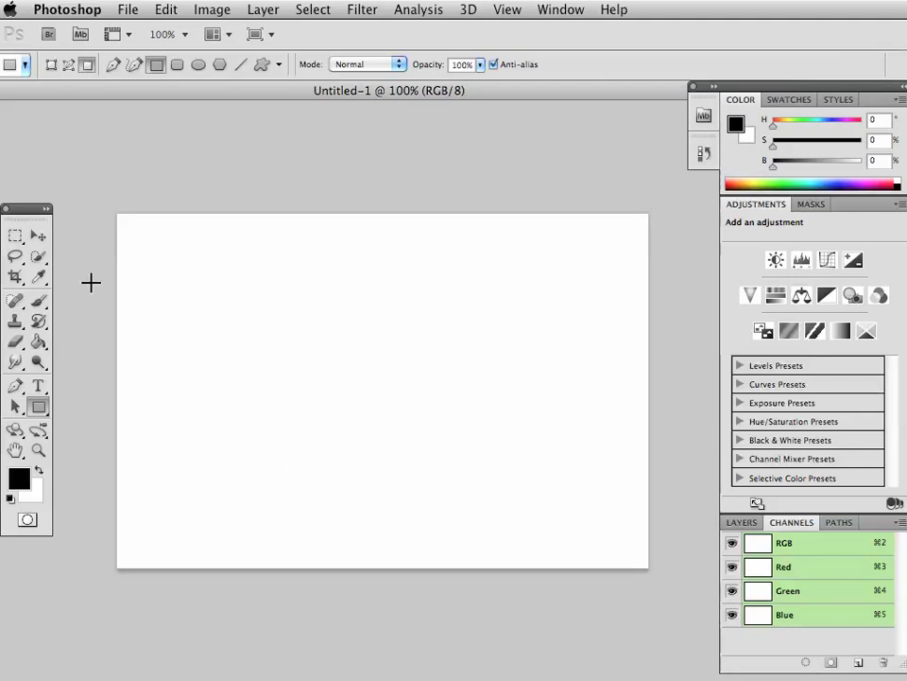
Set the Color panel sliders to a light red-orange of H 15, S 78%, B 100%.
{"action": "left_click", "coordinate": [27, 484]}
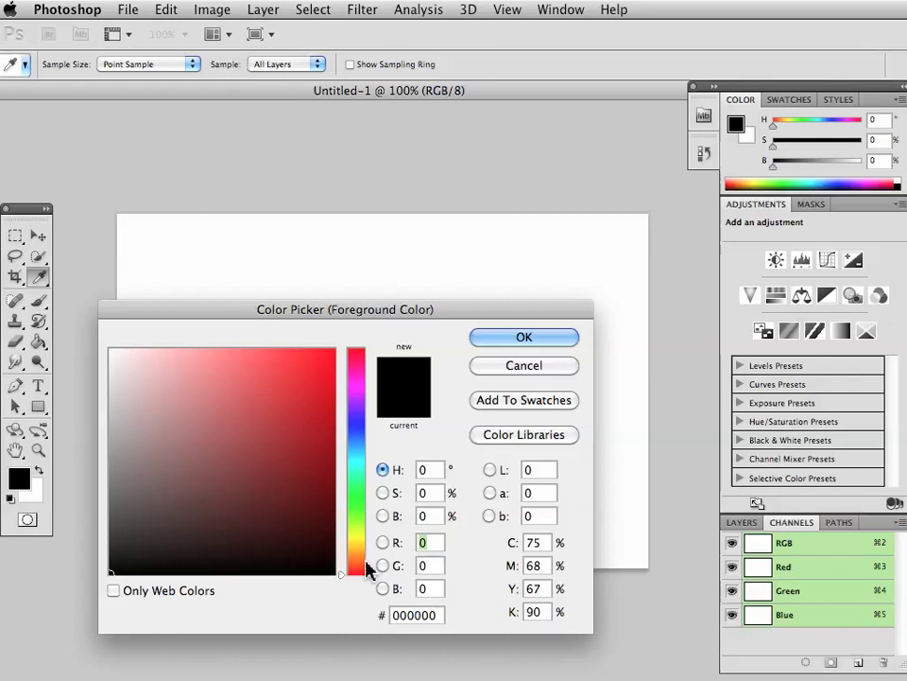
{"action": "left_click", "coordinate": [509, 339]}
{"action": "left_click_drag", "start_coordinate": [784, 92], "coordinate": [743, 94]}
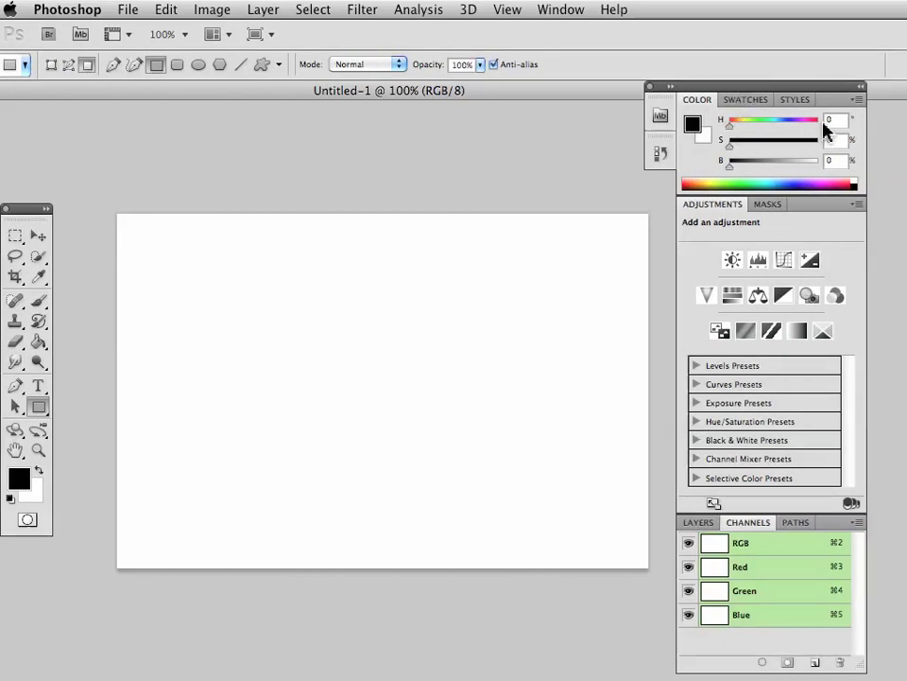
{"action": "left_click_drag", "start_coordinate": [731, 123], "coordinate": [835, 147]}
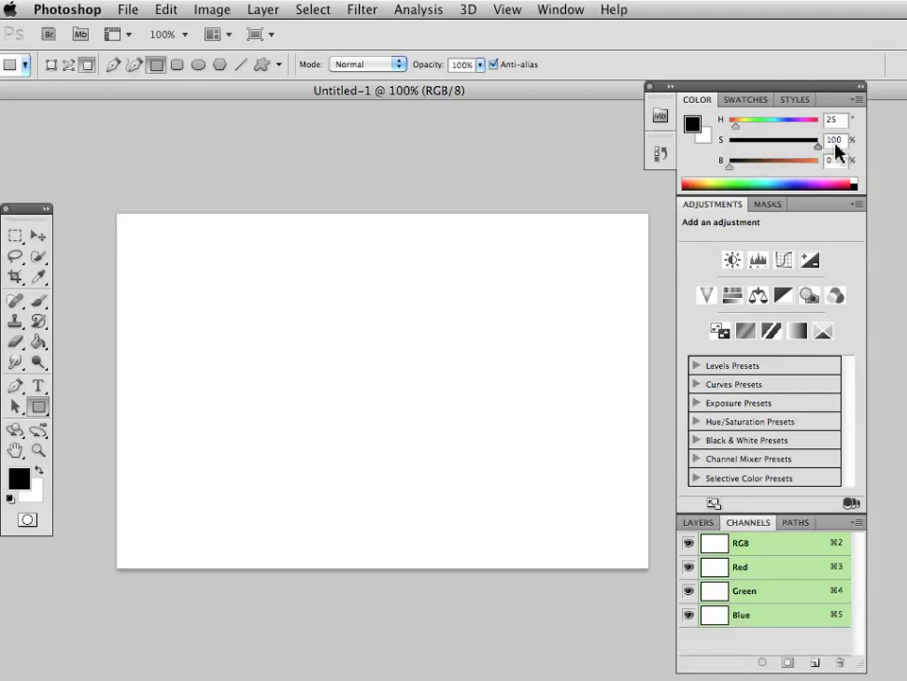
{"action": "left_click_drag", "start_coordinate": [734, 164], "coordinate": [819, 164]}
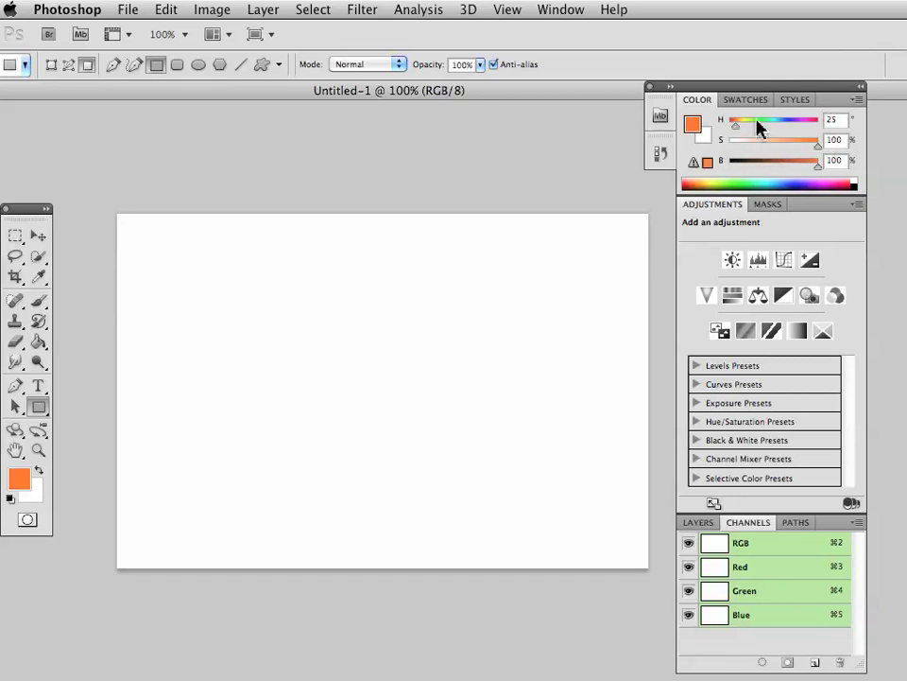
{"action": "left_click_drag", "start_coordinate": [735, 124], "coordinate": [734, 131]}
{"action": "double_click", "coordinate": [834, 119]}
{"action": "type", "text": "0"}
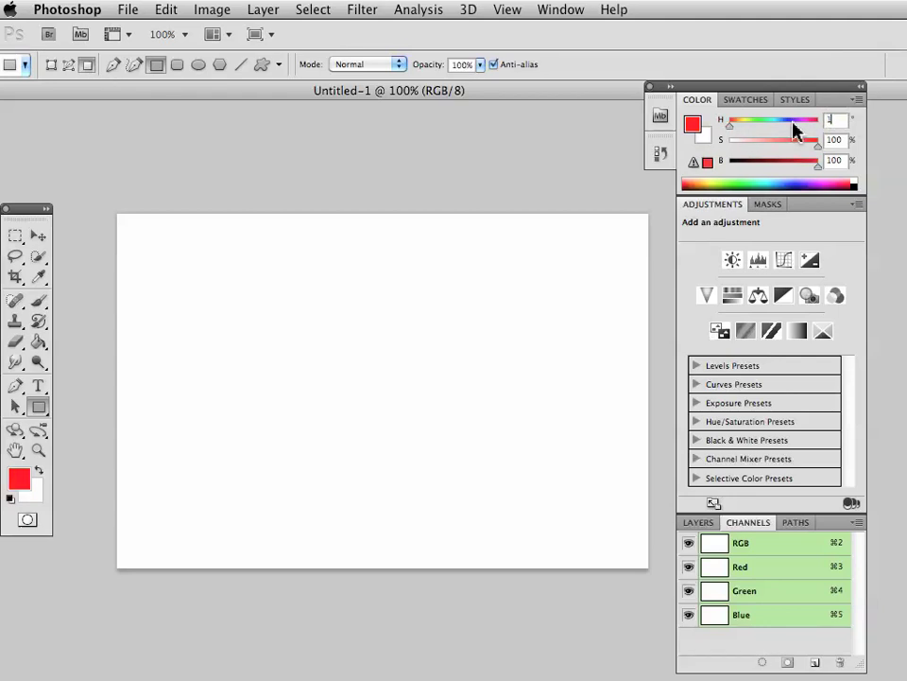
{"action": "type", "text": "5"}
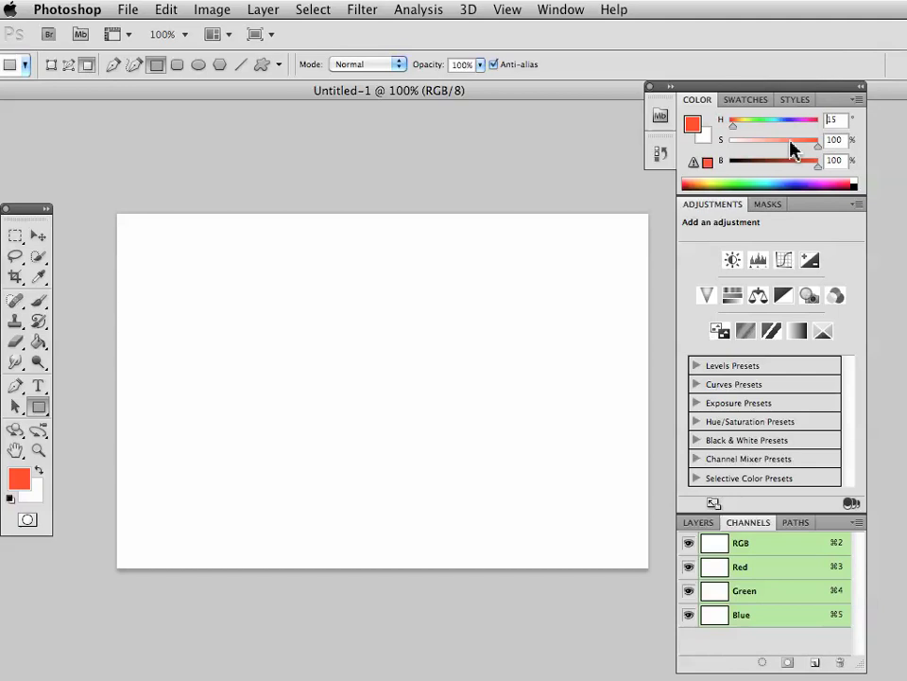
{"action": "left_click_drag", "start_coordinate": [821, 143], "coordinate": [799, 149]}
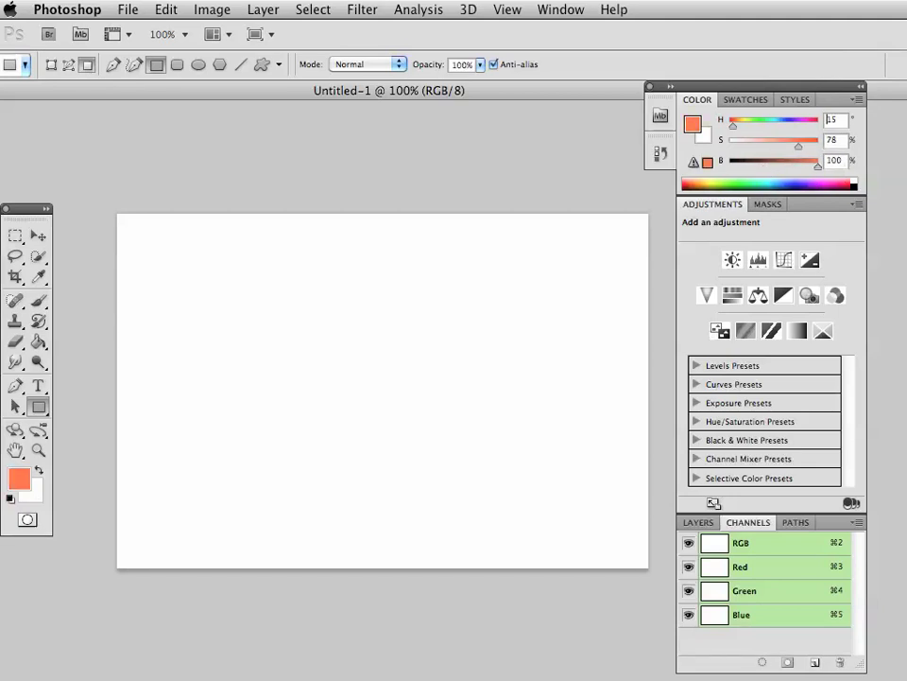
Pick a muted rose-grey foreground colour (H 15, S 13%, B 60%) in the Color Picker.
{"action": "left_click", "coordinate": [23, 482]}
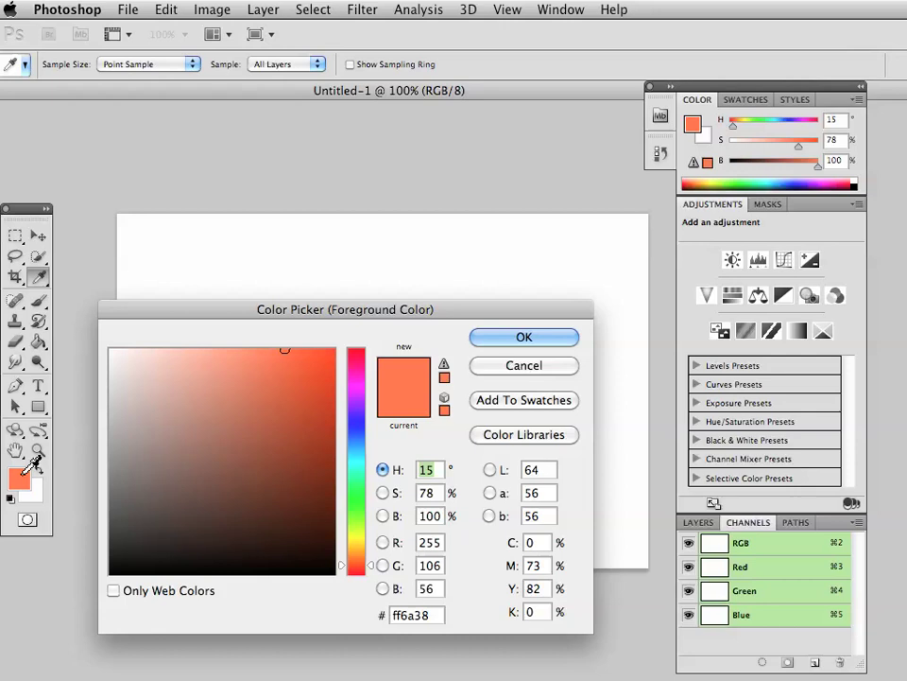
{"action": "left_click", "coordinate": [143, 450]}
{"action": "mouse_move", "coordinate": [142, 450]}
{"action": "left_mouse_down"}
{"action": "mouse_move", "coordinate": [144, 413]}
{"action": "mouse_move", "coordinate": [126, 439]}
{"action": "left_mouse_up"}
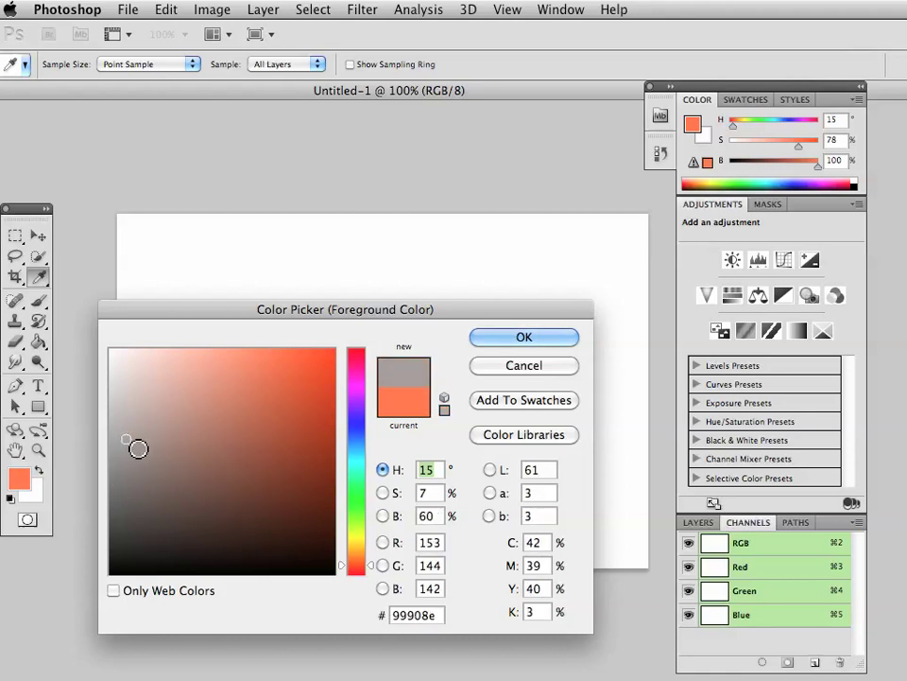
{"action": "left_click", "coordinate": [141, 451]}
{"action": "left_click", "coordinate": [152, 435]}
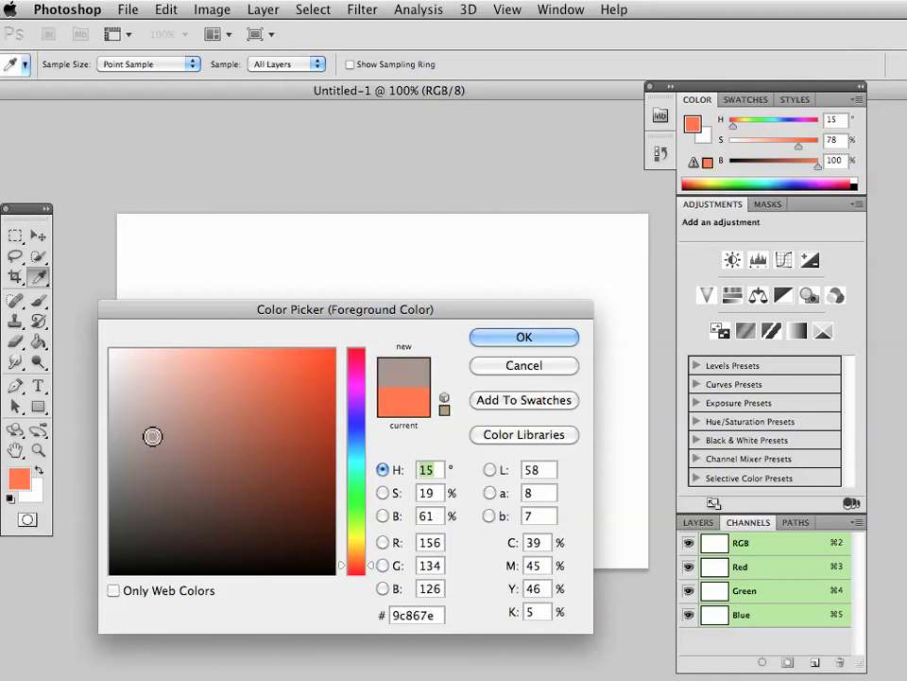
{"action": "left_click", "coordinate": [141, 437]}
{"action": "left_click", "coordinate": [138, 437]}
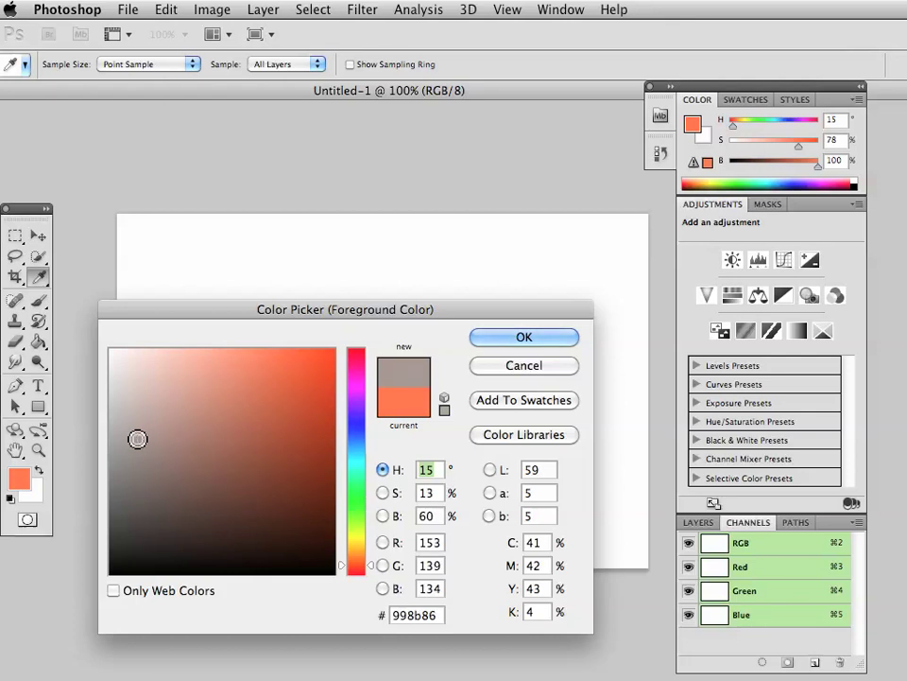
{"action": "left_click", "coordinate": [523, 337]}
Fill the canvas with the Paint Bucket at 50% opacity, replacing a full-opacity fill.
{"action": "key", "text": "u"}
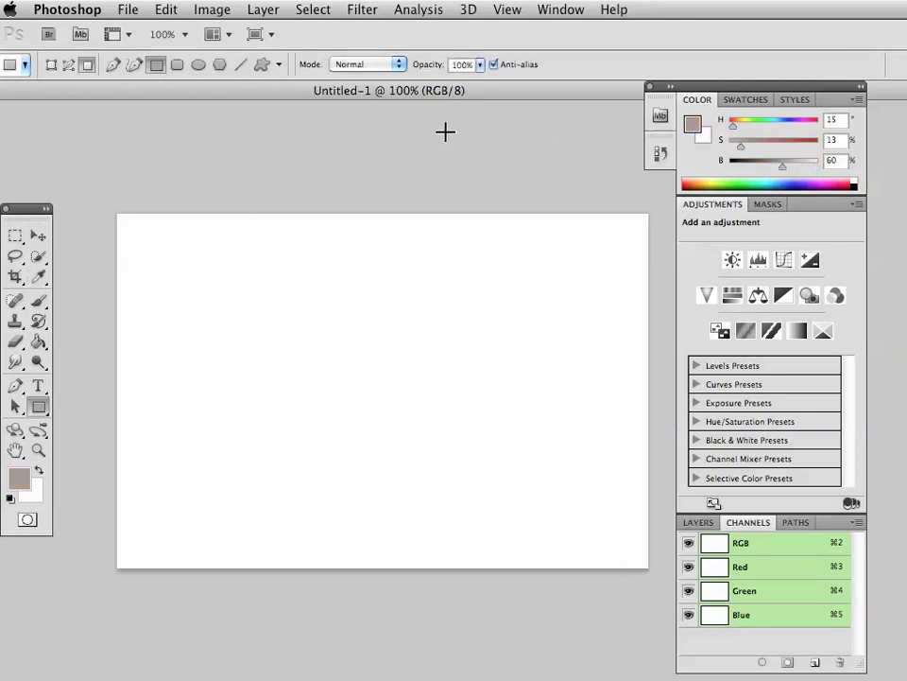
{"action": "left_click", "coordinate": [38, 342]}
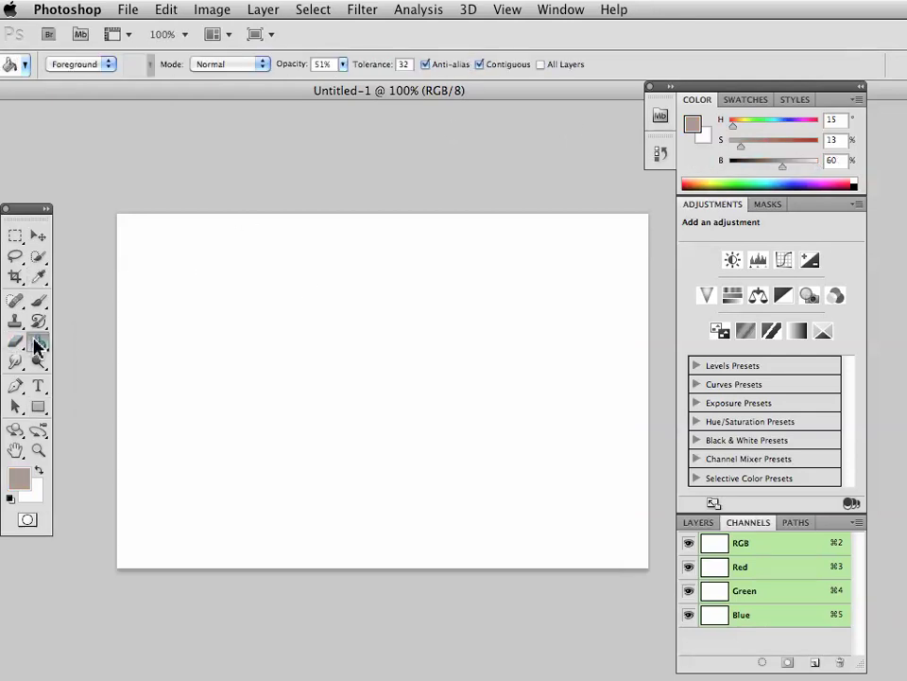
{"action": "left_click", "coordinate": [342, 65]}
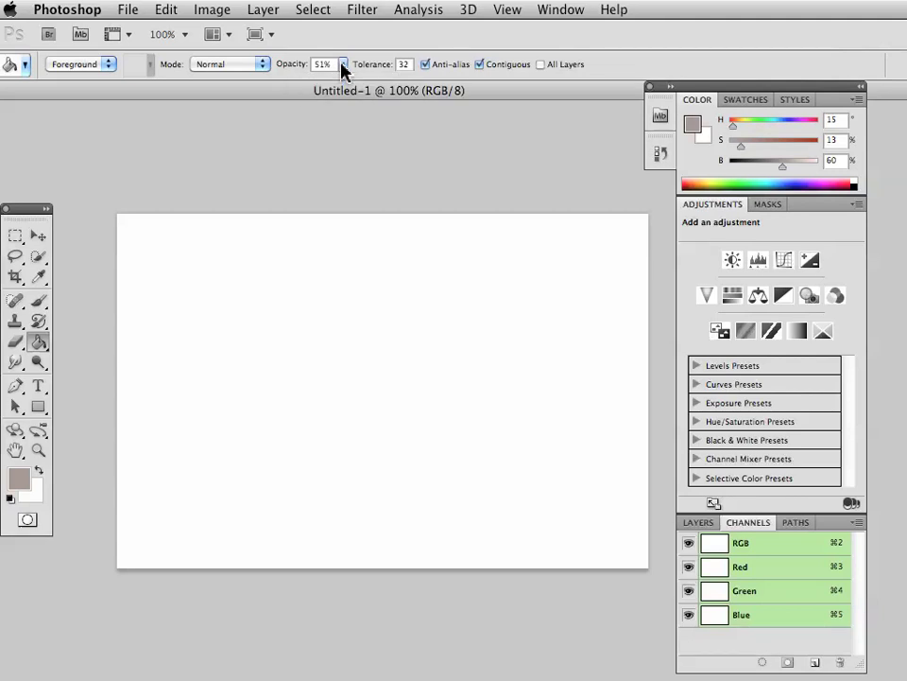
{"action": "left_click_drag", "start_coordinate": [341, 82], "coordinate": [453, 95]}
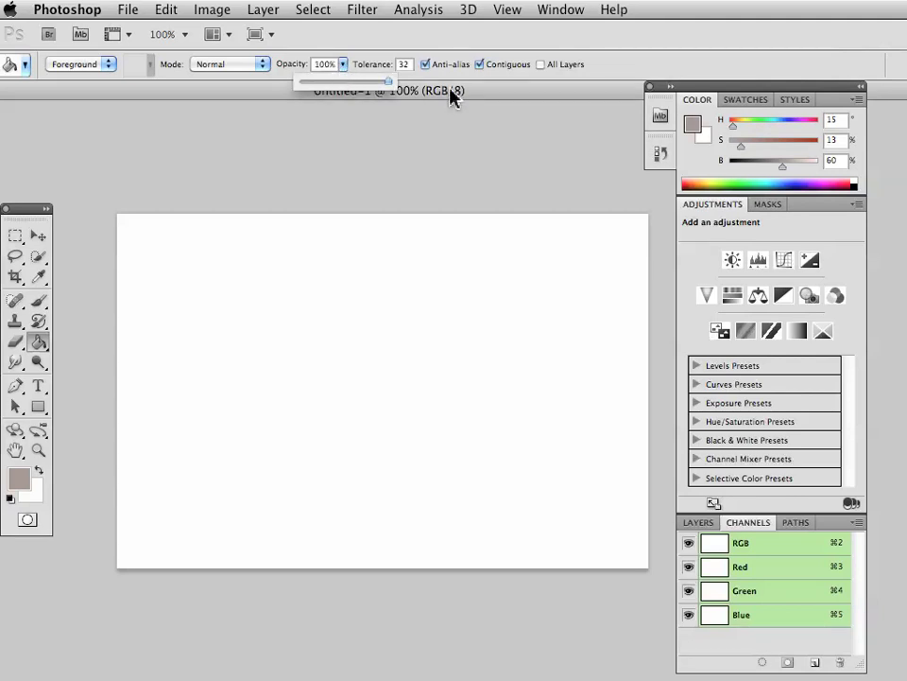
{"action": "left_click", "coordinate": [340, 328]}
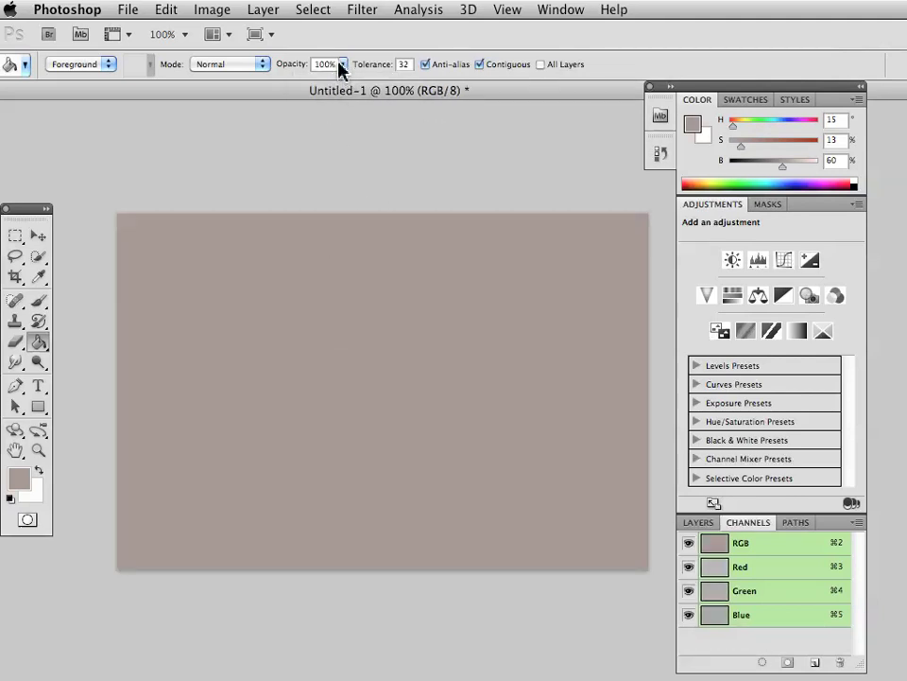
{"action": "key", "text": "super+z"}
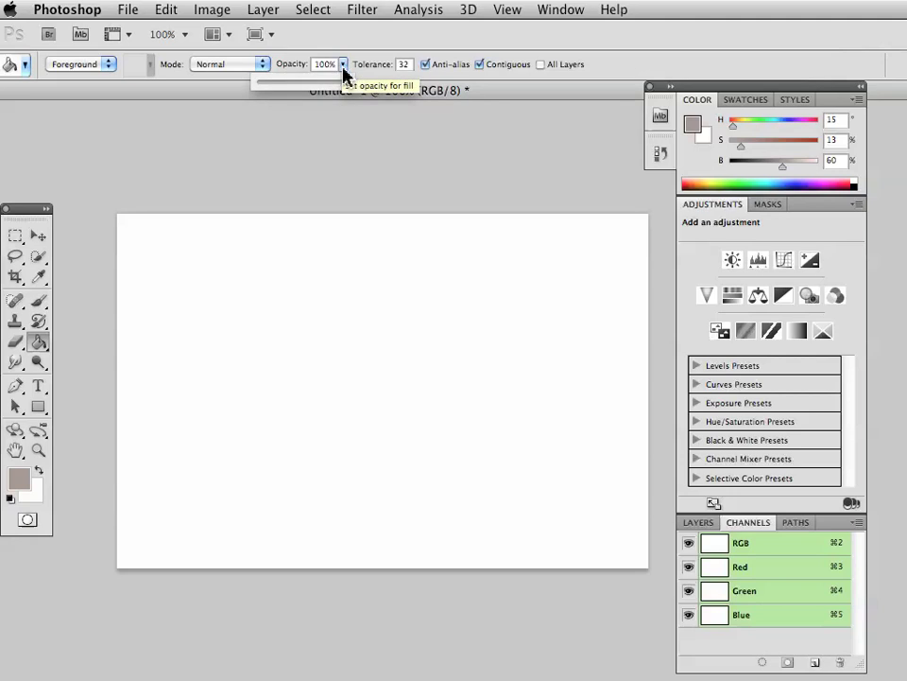
{"action": "left_click", "coordinate": [342, 64]}
{"action": "left_click_drag", "start_coordinate": [344, 81], "coordinate": [303, 84]}
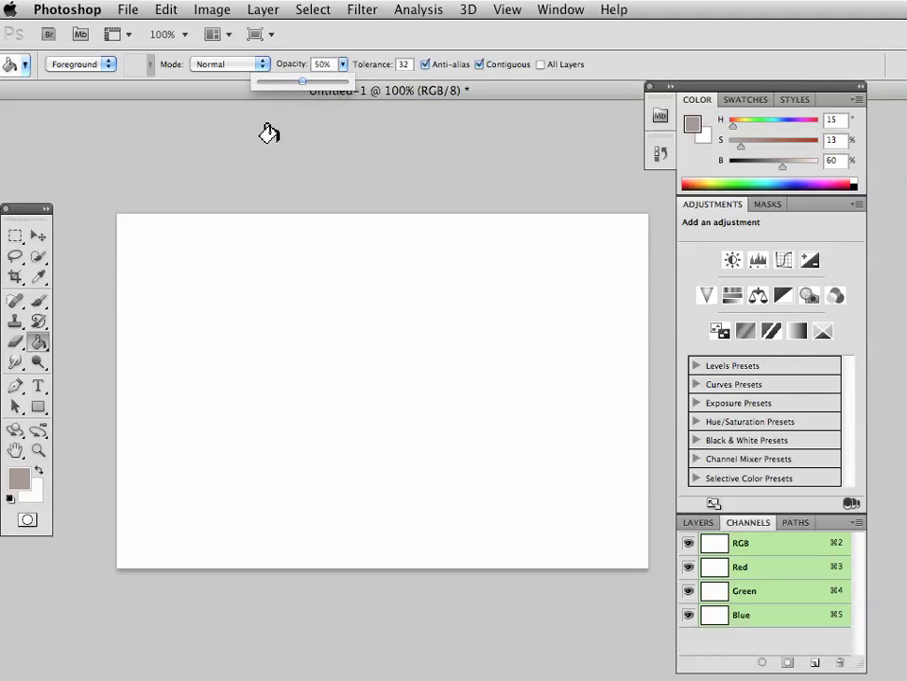
{"action": "left_click", "coordinate": [258, 261]}
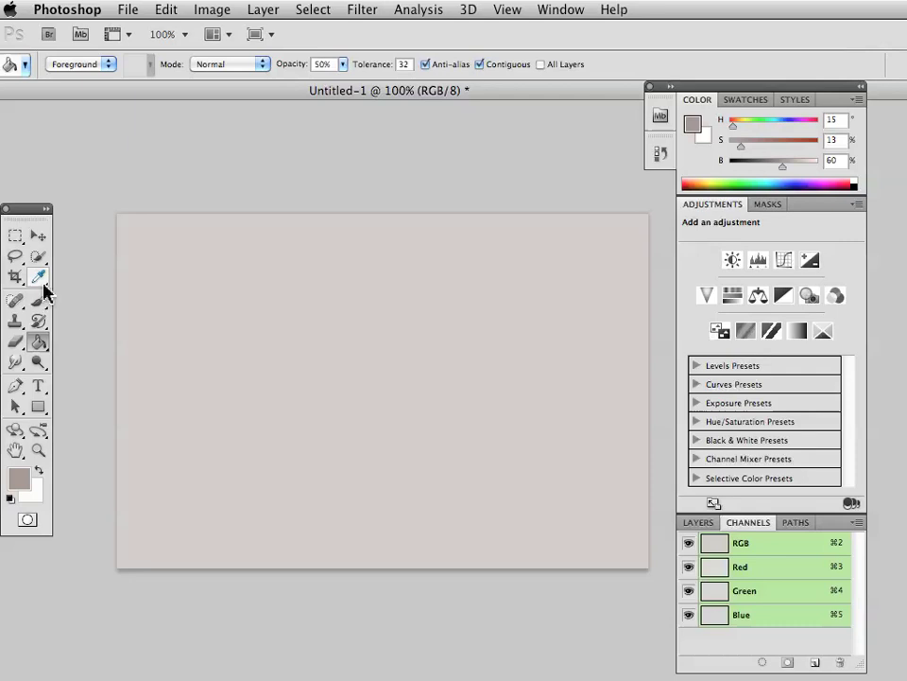
Draw the first two thin, faint red-orange vertical bars near the upper left, redoing misplaced attempts.
{"action": "left_click", "coordinate": [39, 407]}
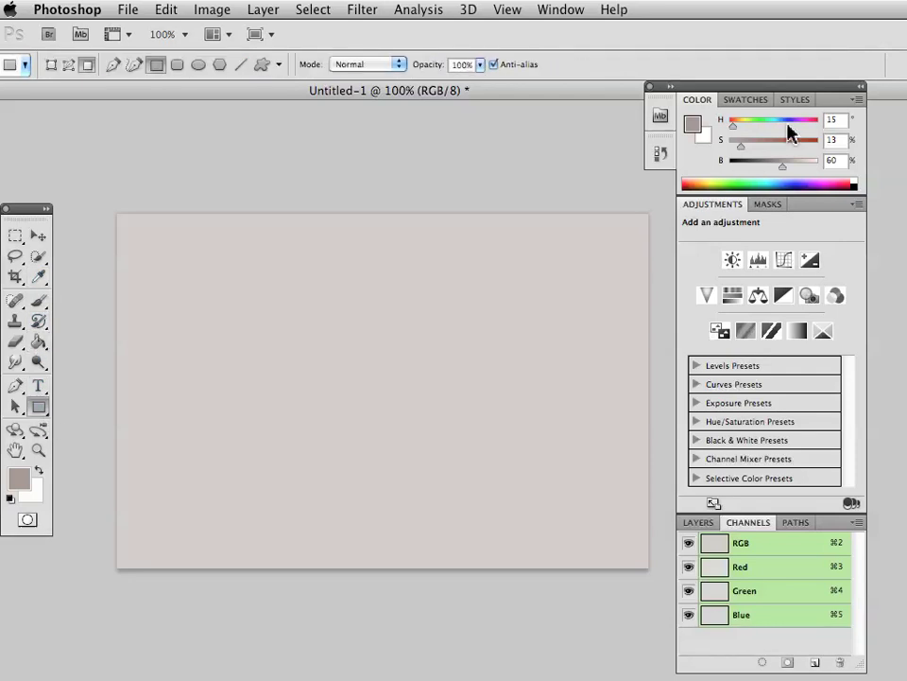
{"action": "left_click_drag", "start_coordinate": [740, 146], "coordinate": [786, 168]}
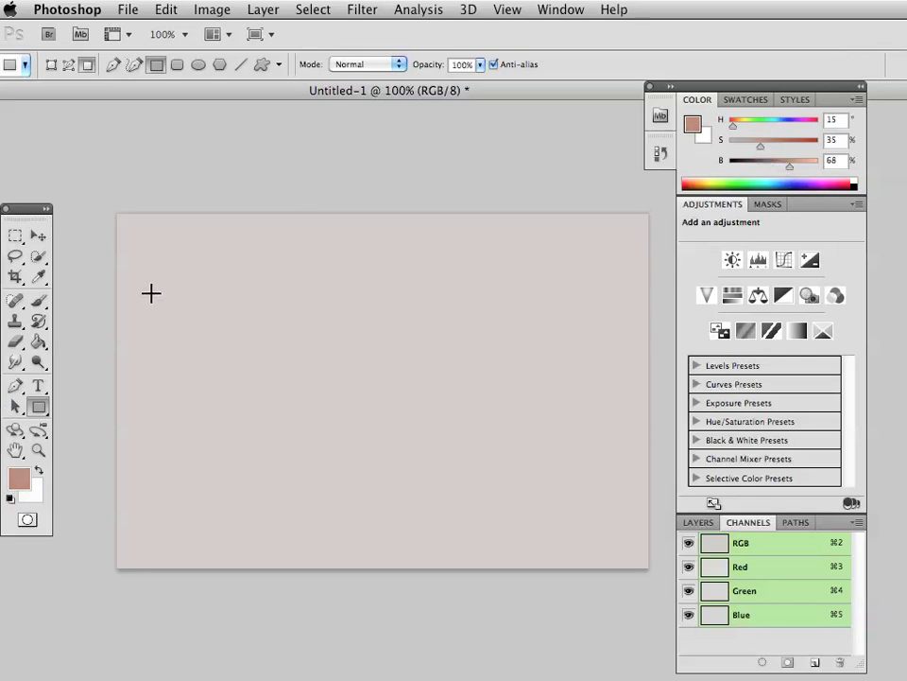
{"action": "left_click_drag", "start_coordinate": [149, 212], "coordinate": [166, 287]}
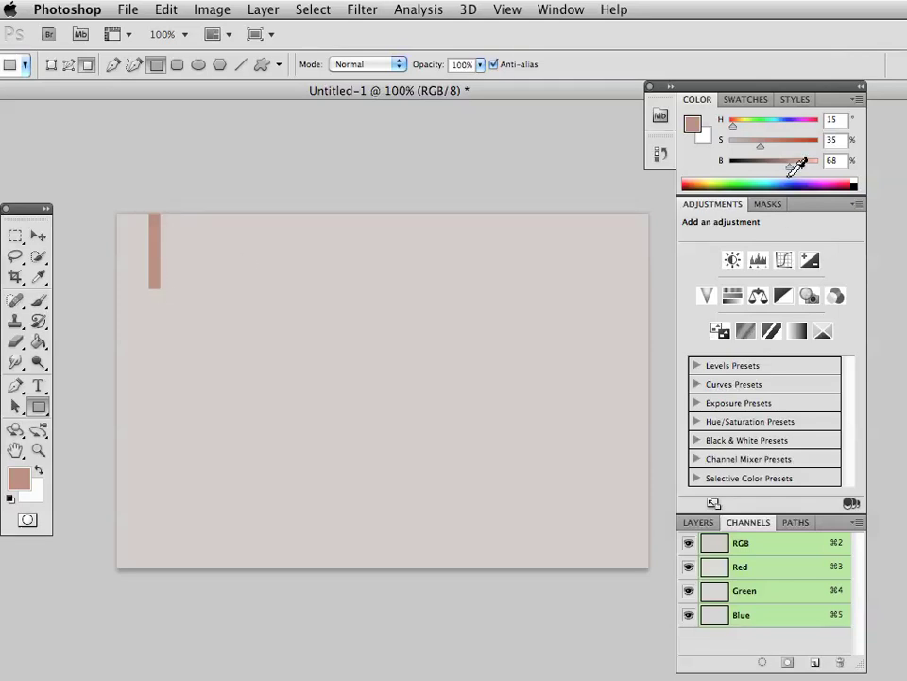
{"action": "key", "text": "super+z"}
{"action": "left_click_drag", "start_coordinate": [762, 149], "coordinate": [748, 147]}
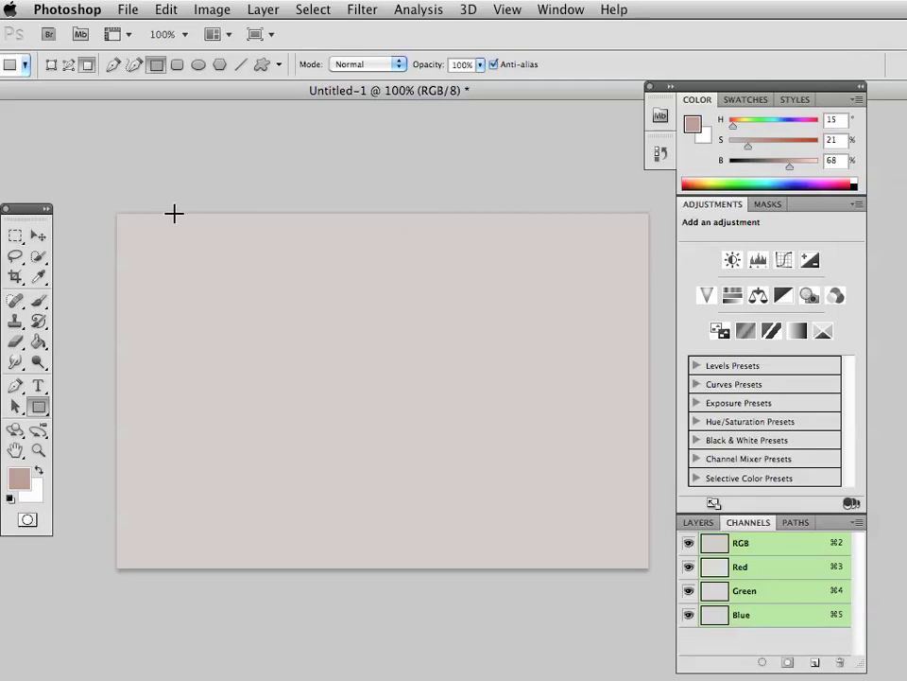
{"action": "left_click_drag", "start_coordinate": [174, 212], "coordinate": [213, 372]}
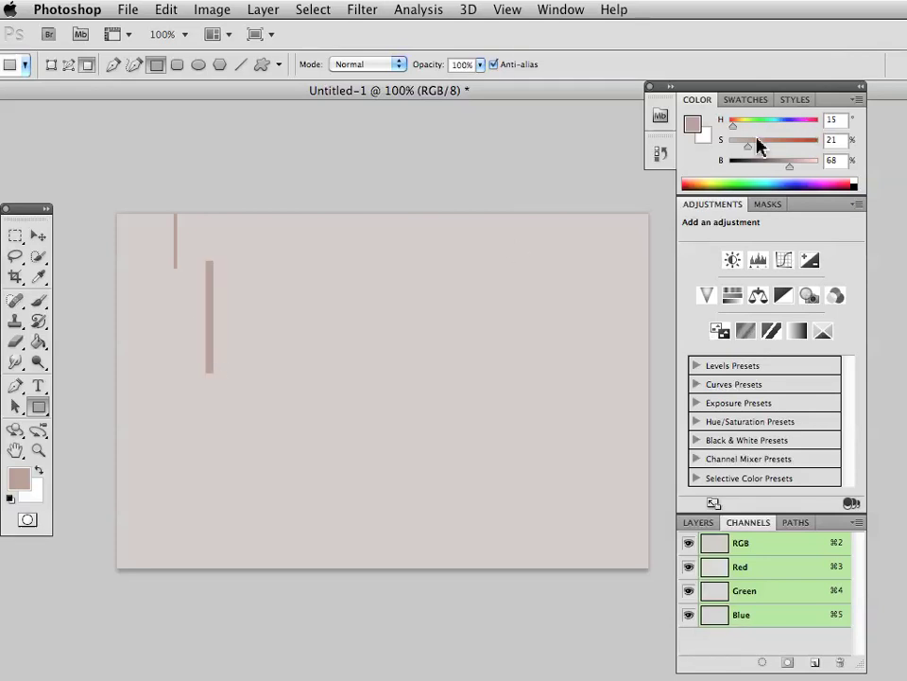
{"action": "key", "text": "super+z"}
{"action": "left_click_drag", "start_coordinate": [752, 144], "coordinate": [756, 144]}
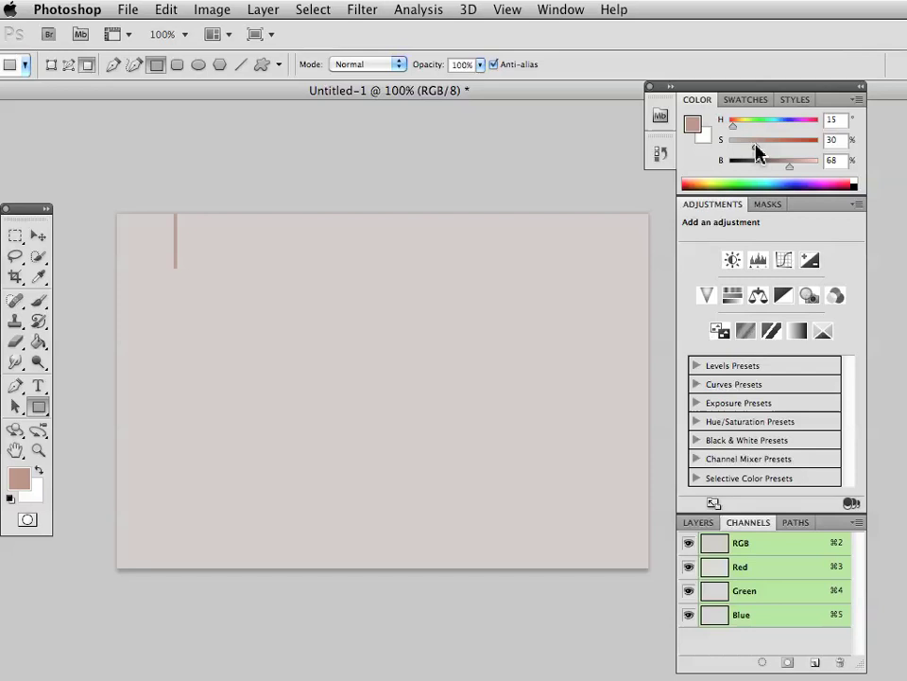
{"action": "left_click_drag", "start_coordinate": [219, 278], "coordinate": [227, 350]}
{"action": "left_click_drag", "start_coordinate": [756, 151], "coordinate": [769, 153]}
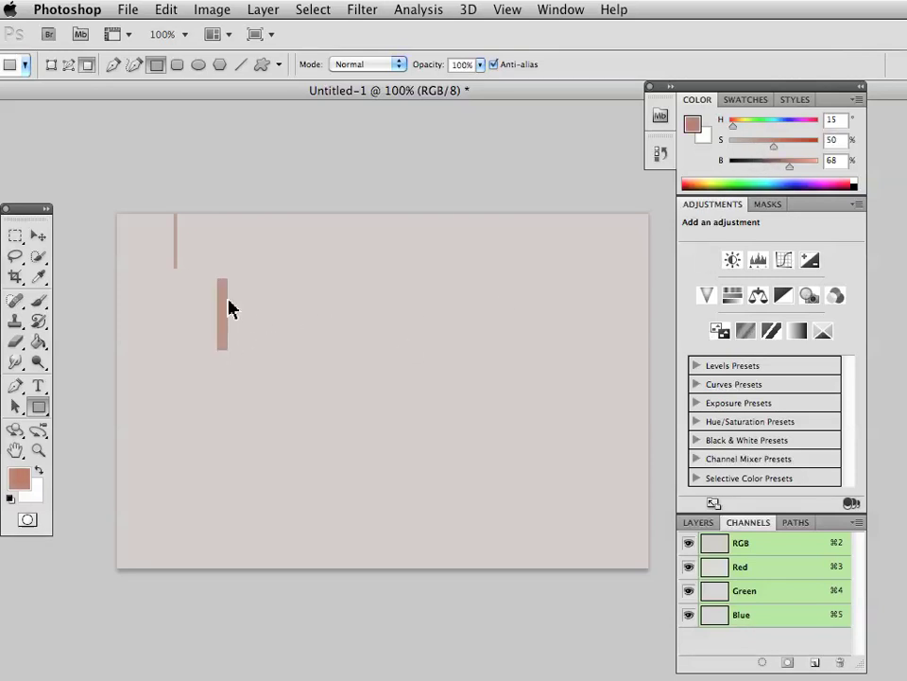
{"action": "key", "text": "super+z"}
{"action": "left_click_drag", "start_coordinate": [213, 259], "coordinate": [216, 374]}
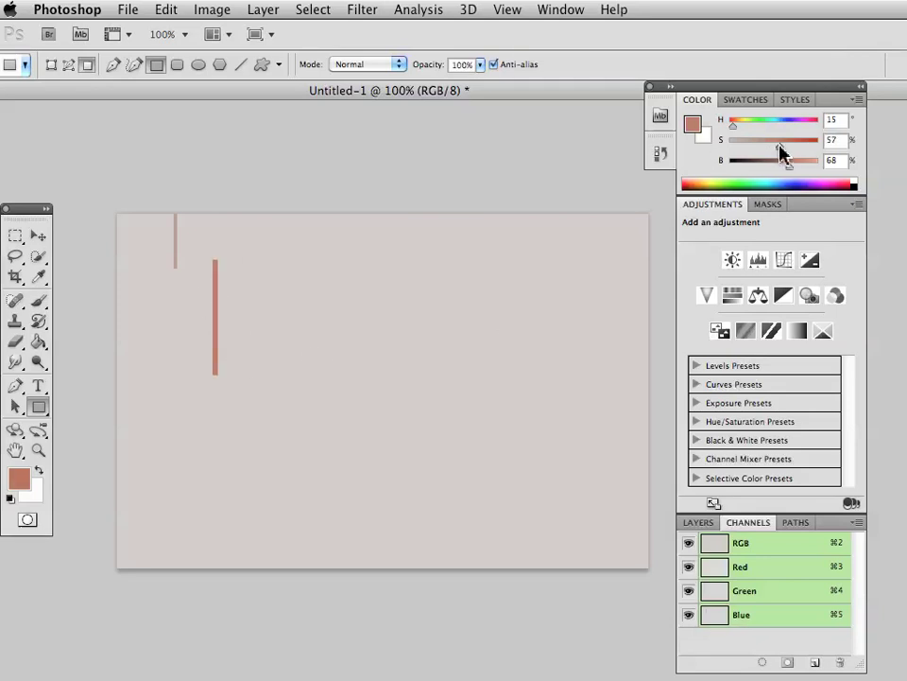
Add a longer third bar, a fourth reaching the bottom edge, and a wide vivid red block.
{"action": "left_click_drag", "start_coordinate": [273, 360], "coordinate": [276, 507]}
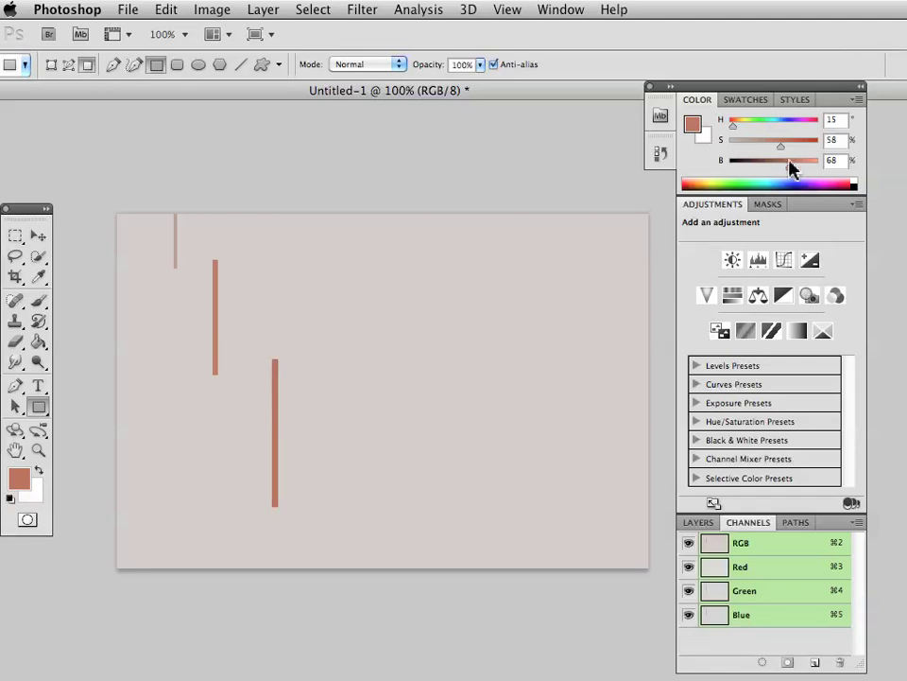
{"action": "left_click_drag", "start_coordinate": [781, 149], "coordinate": [800, 148]}
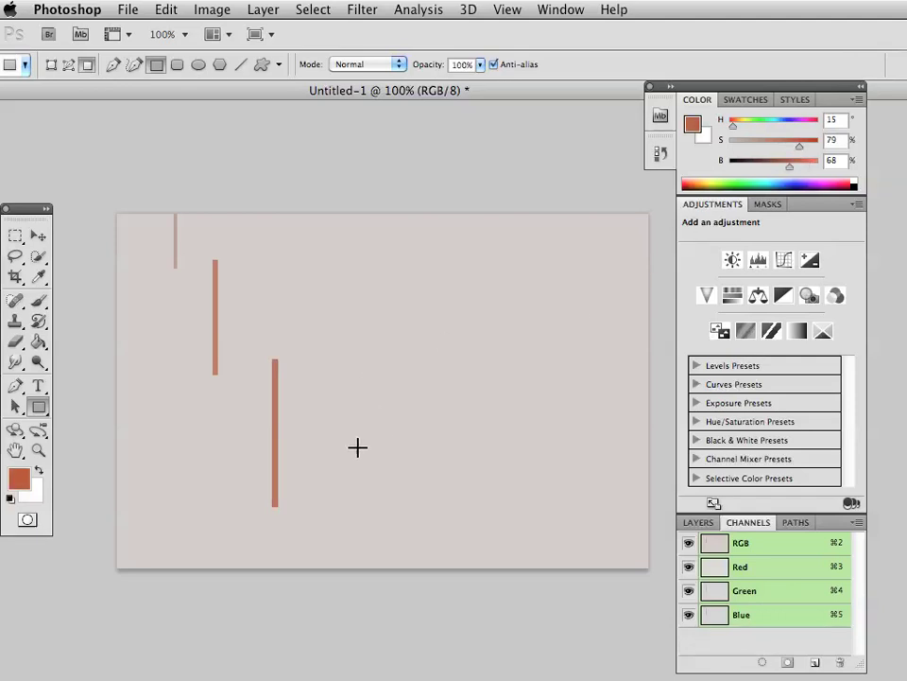
{"action": "left_click_drag", "start_coordinate": [357, 446], "coordinate": [366, 606]}
{"action": "mouse_move", "coordinate": [800, 148]}
{"action": "left_mouse_down"}
{"action": "mouse_move", "coordinate": [812, 149]}
{"action": "mouse_move", "coordinate": [806, 167]}
{"action": "left_mouse_up"}
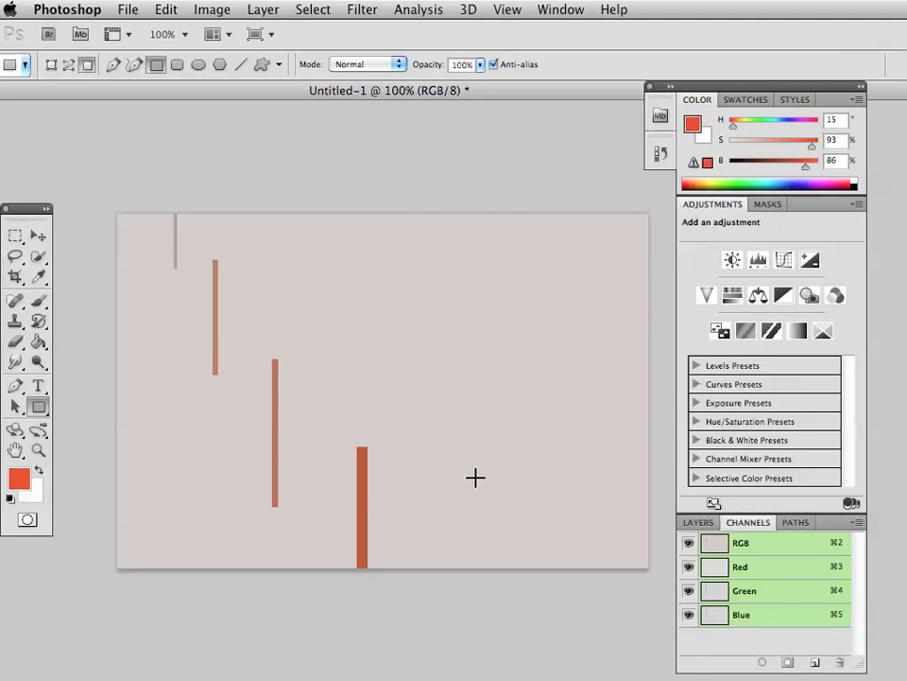
{"action": "left_click_drag", "start_coordinate": [462, 503], "coordinate": [498, 650]}
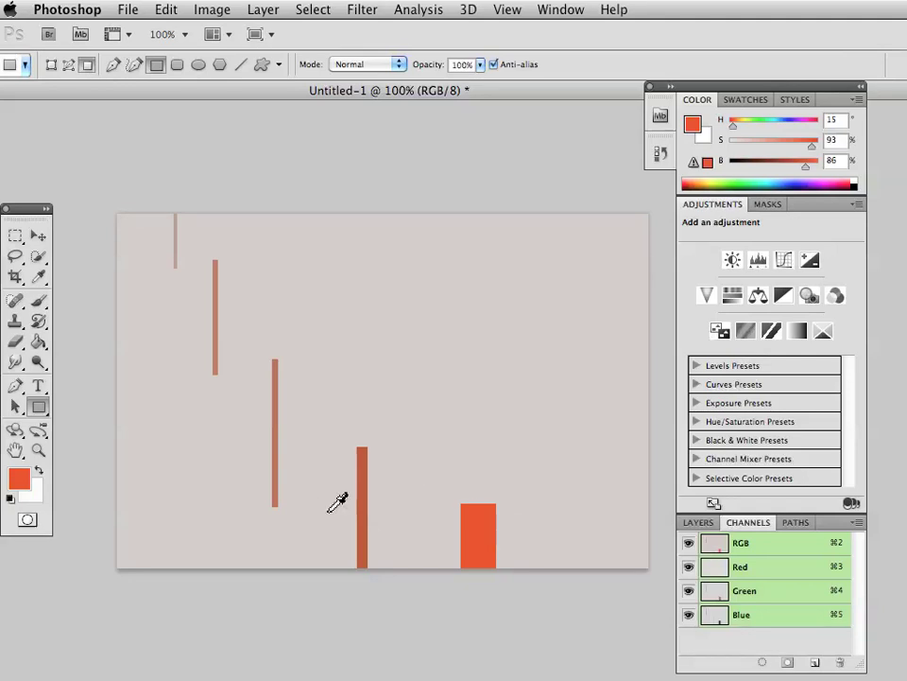
Undo the wide red block and draw a narrower short red bar rising from the bottom edge.
{"action": "key", "text": "super+z"}
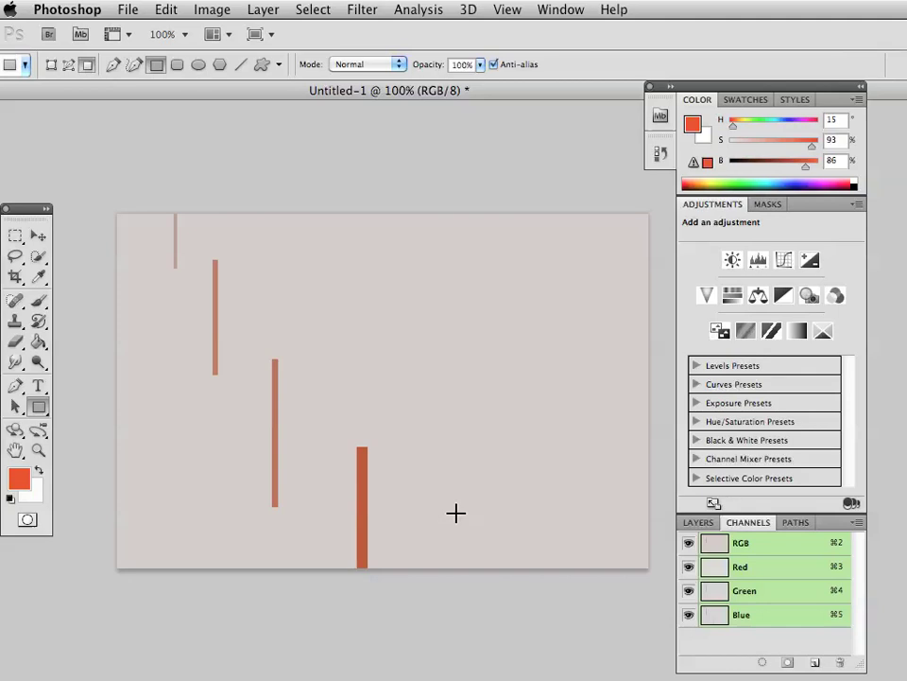
{"action": "key", "text": "super+alt+z"}
{"action": "key", "text": "super+shift+z"}
{"action": "key", "text": "super+shift+z"}
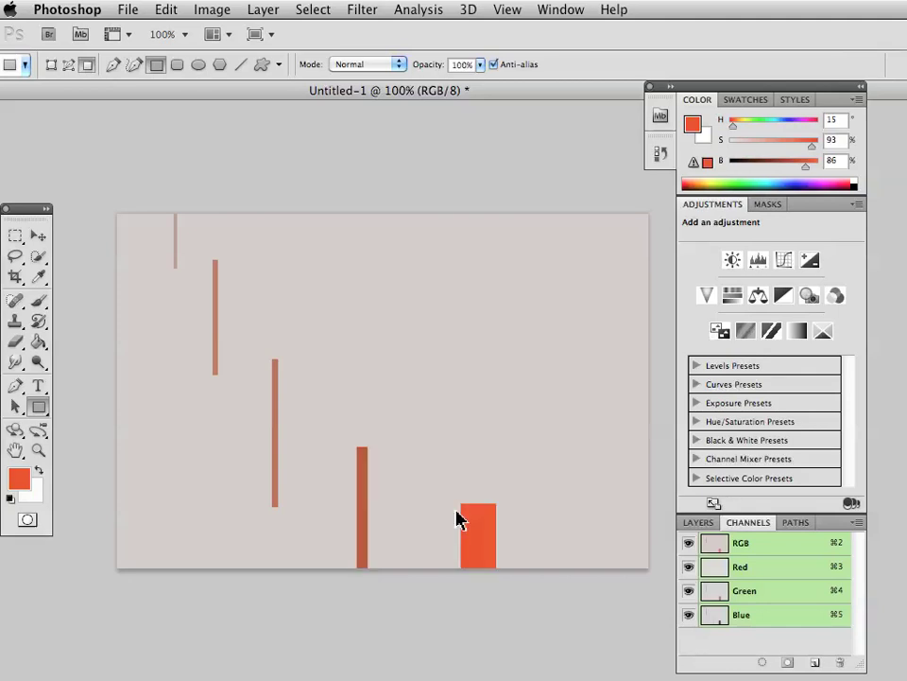
{"action": "key", "text": "super+z"}
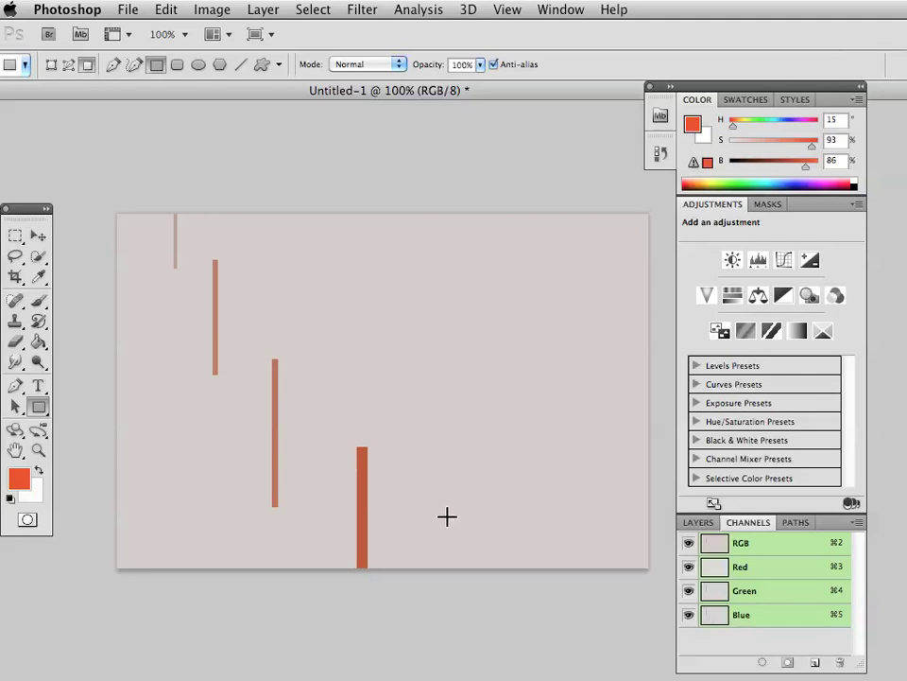
{"action": "left_click_drag", "start_coordinate": [448, 518], "coordinate": [467, 614]}
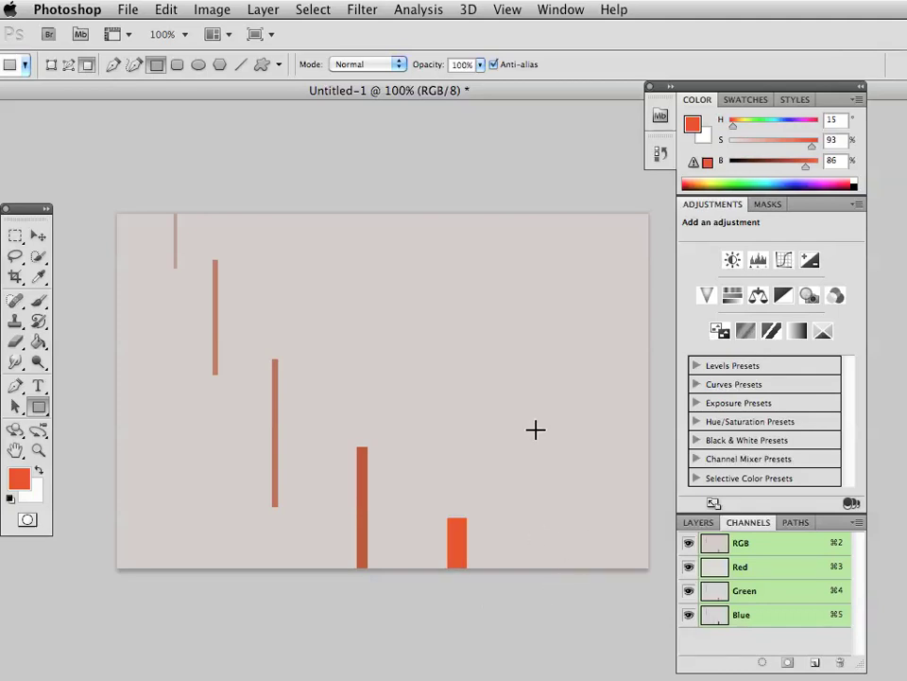
Darken the red step by step, drawing a tall bottom bar and two floating bars toward the right.
{"action": "left_click", "coordinate": [805, 170]}
{"action": "left_click_drag", "start_coordinate": [805, 170], "coordinate": [792, 172]}
{"action": "left_click_drag", "start_coordinate": [542, 512], "coordinate": [530, 470]}
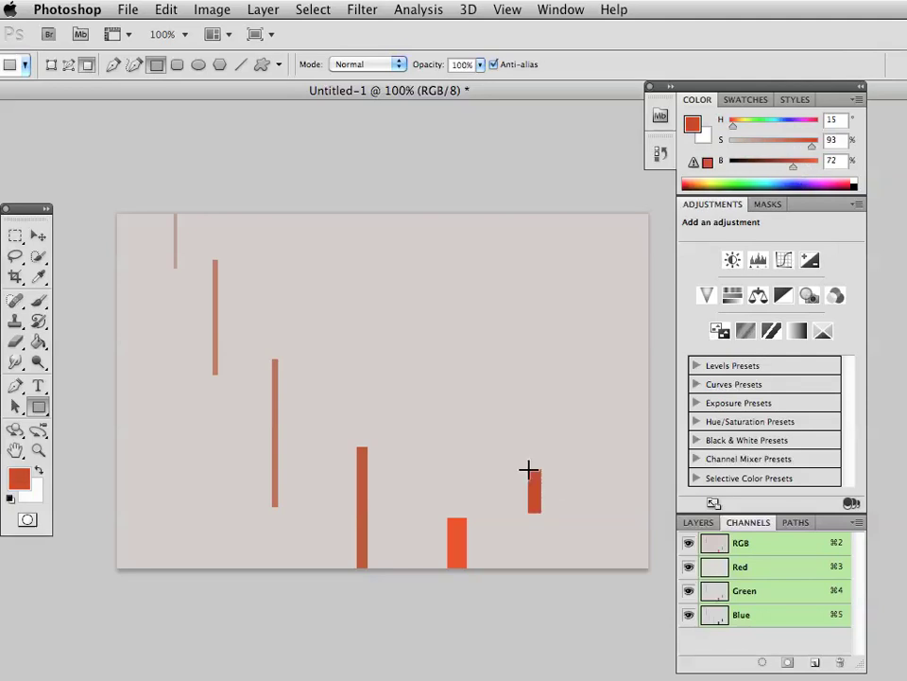
{"action": "key", "text": "super+z"}
{"action": "left_click_drag", "start_coordinate": [539, 571], "coordinate": [522, 439]}
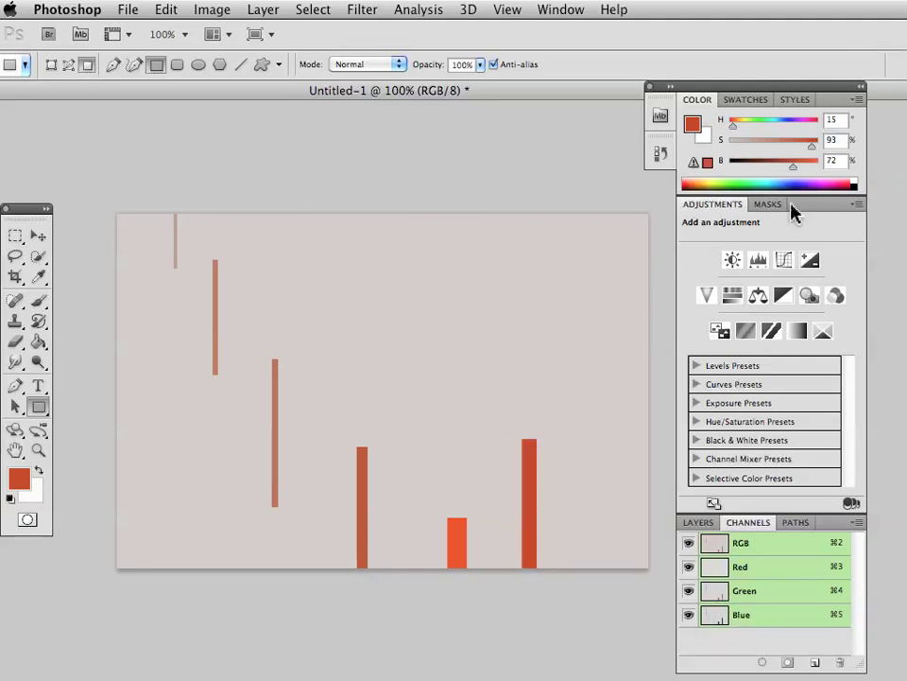
{"action": "left_click_drag", "start_coordinate": [798, 168], "coordinate": [779, 170]}
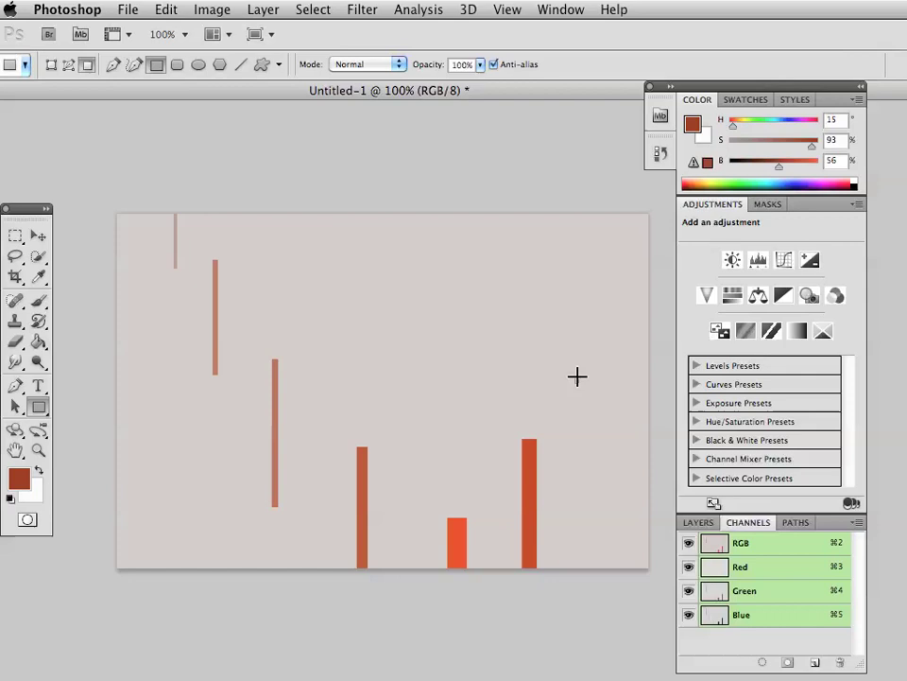
{"action": "left_click_drag", "start_coordinate": [576, 383], "coordinate": [580, 482]}
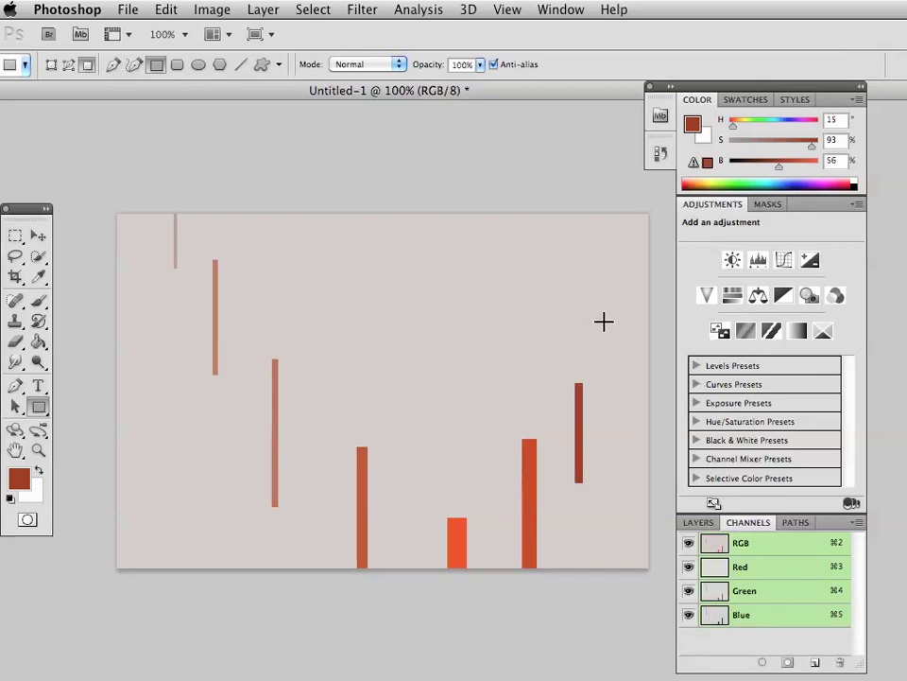
{"action": "left_click_drag", "start_coordinate": [611, 331], "coordinate": [622, 415]}
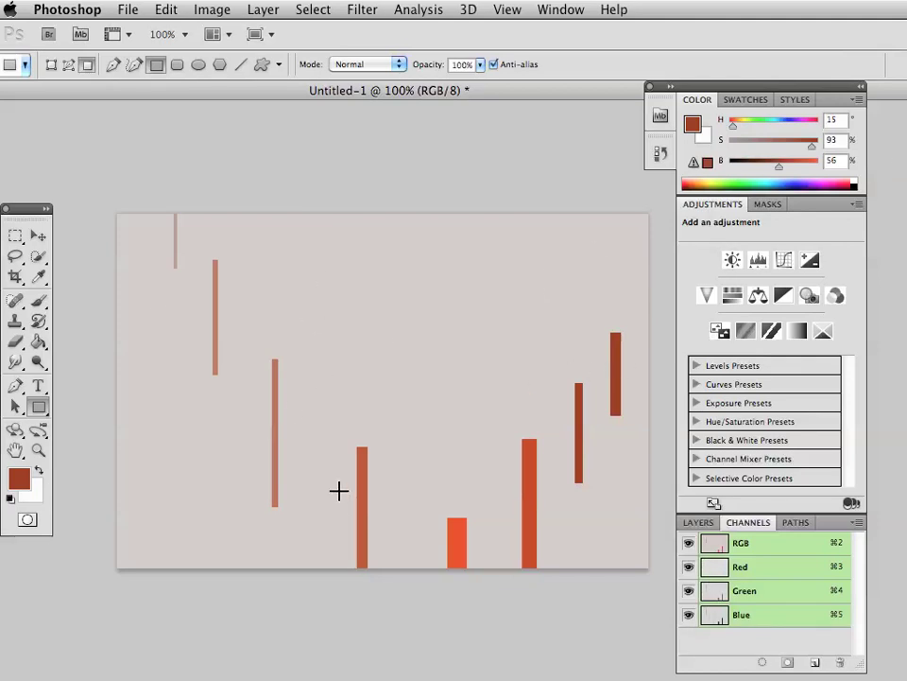
Draw two dark red horizontal bars at the upper left, one short and one longer.
{"action": "left_click_drag", "start_coordinate": [338, 487], "coordinate": [582, 502]}
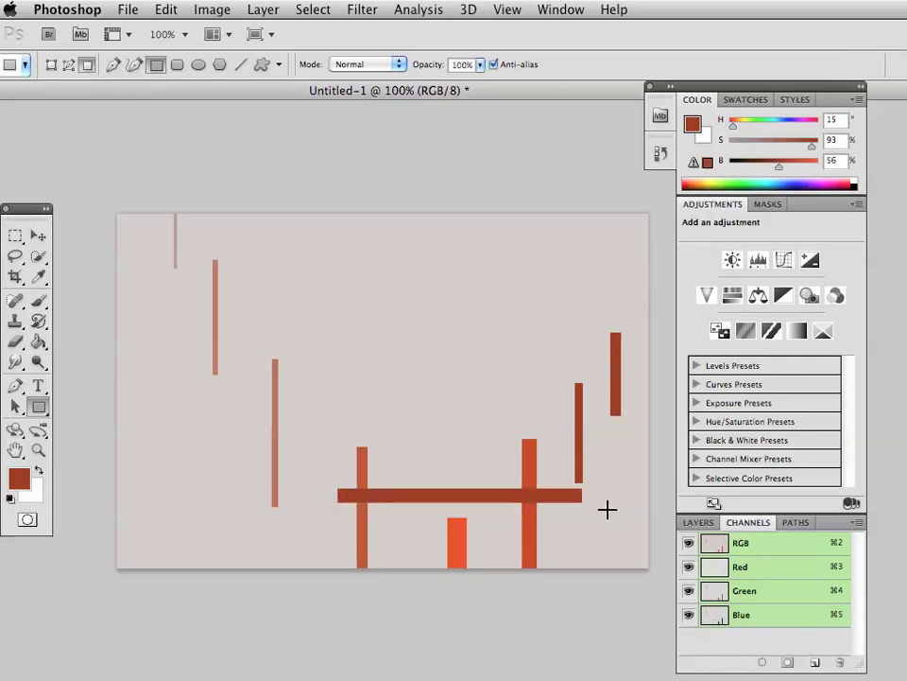
{"action": "key", "text": "super+z"}
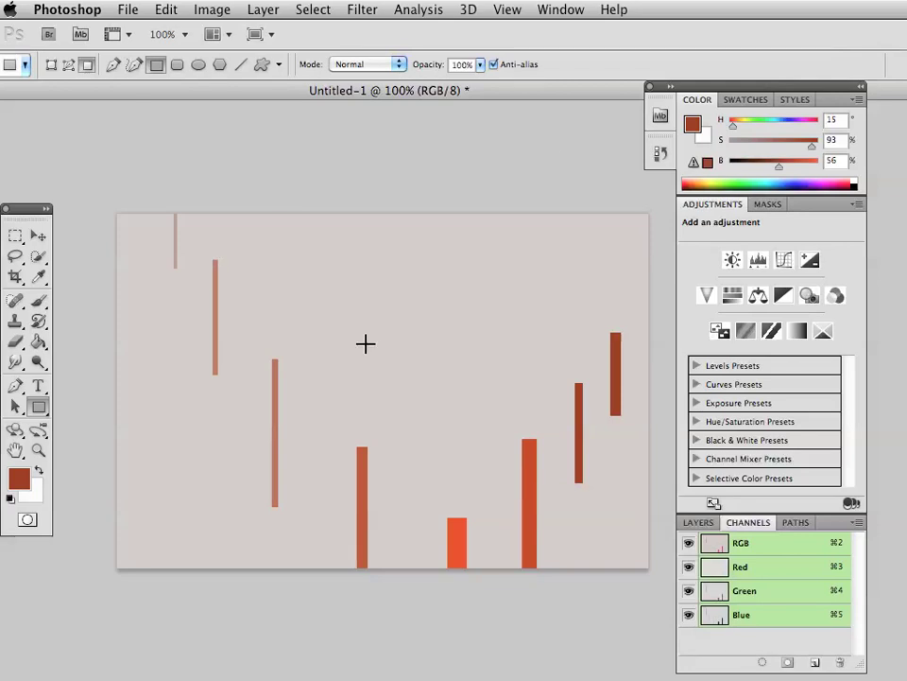
{"action": "left_click_drag", "start_coordinate": [154, 283], "coordinate": [274, 305]}
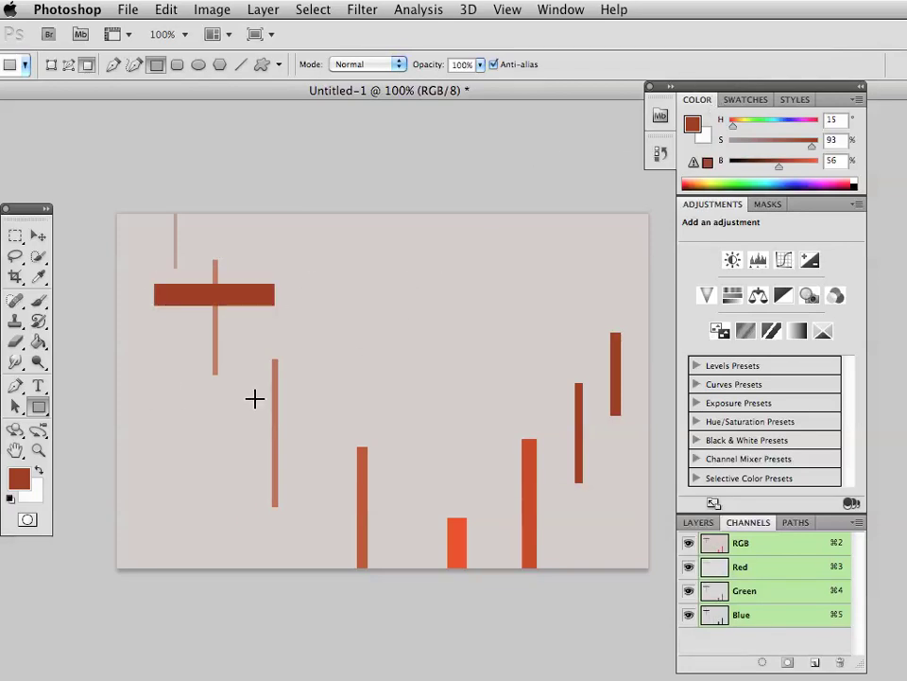
{"action": "left_click_drag", "start_coordinate": [183, 331], "coordinate": [450, 347]}
At brightness 80 draw a wide orange-red middle bar, then at 94 a thin bar to the right edge.
{"action": "left_click_drag", "start_coordinate": [777, 168], "coordinate": [800, 176]}
{"action": "left_click_drag", "start_coordinate": [242, 406], "coordinate": [549, 429]}
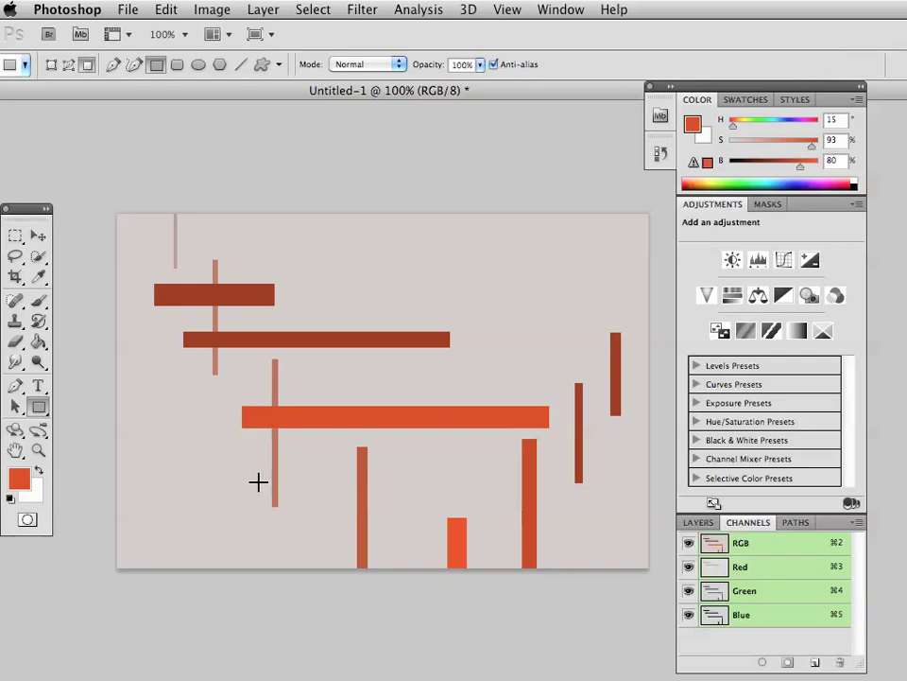
{"action": "left_click_drag", "start_coordinate": [254, 477], "coordinate": [628, 490]}
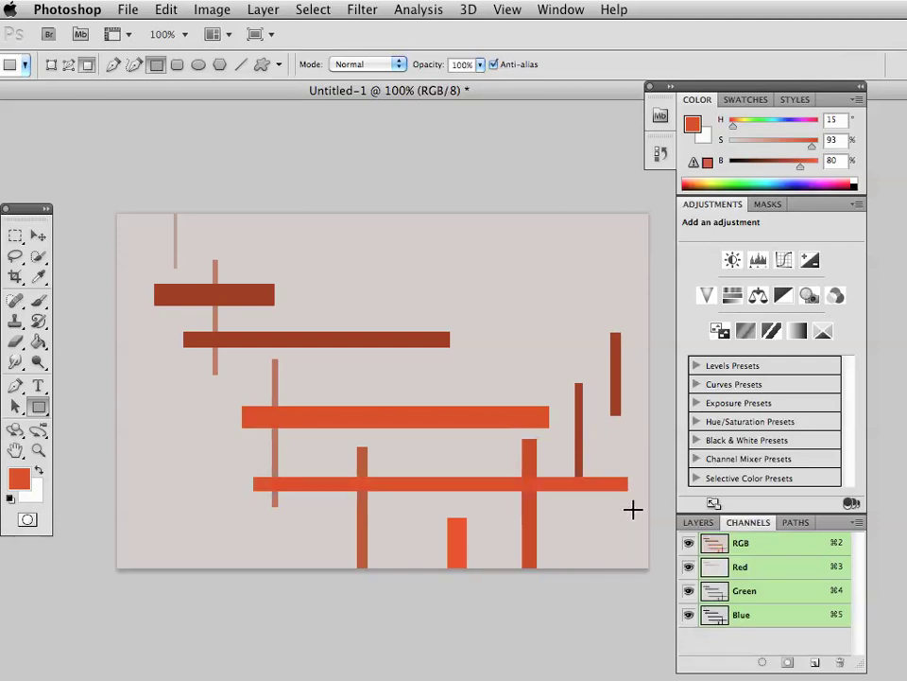
{"action": "key", "text": "super+z"}
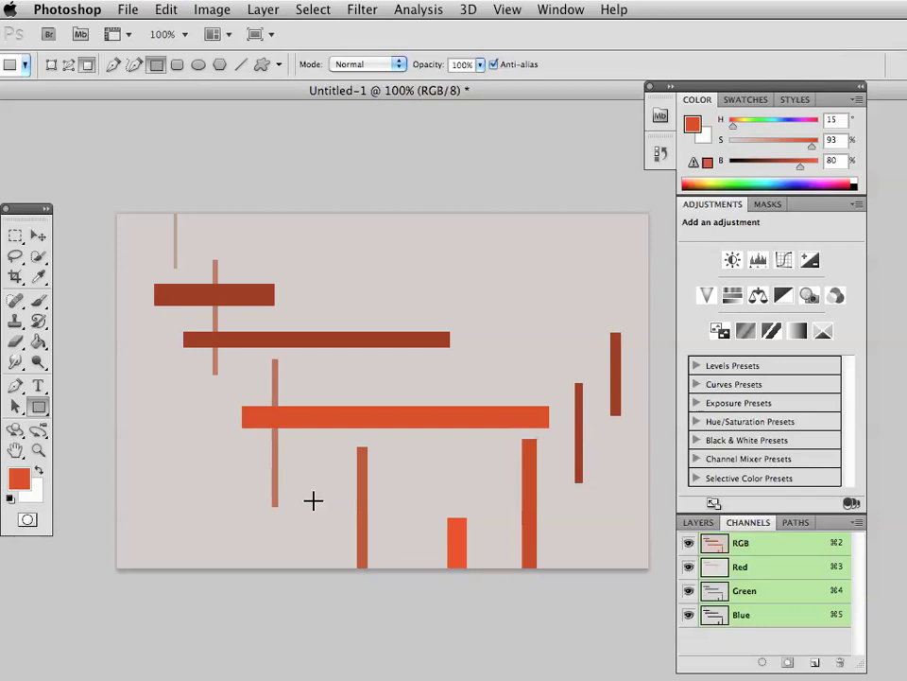
{"action": "left_click_drag", "start_coordinate": [343, 480], "coordinate": [638, 497]}
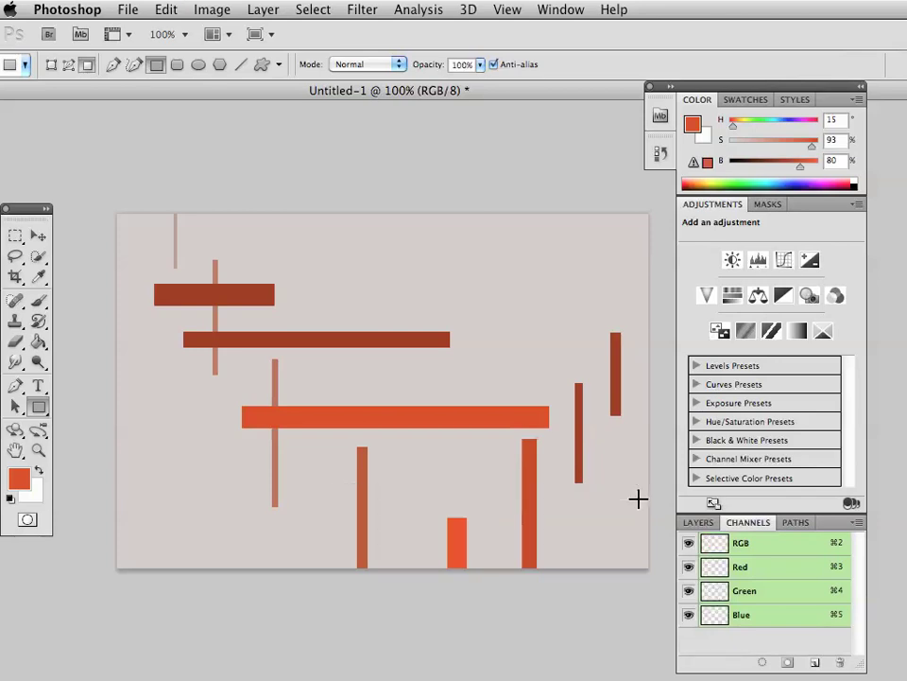
{"action": "key", "text": "super+z"}
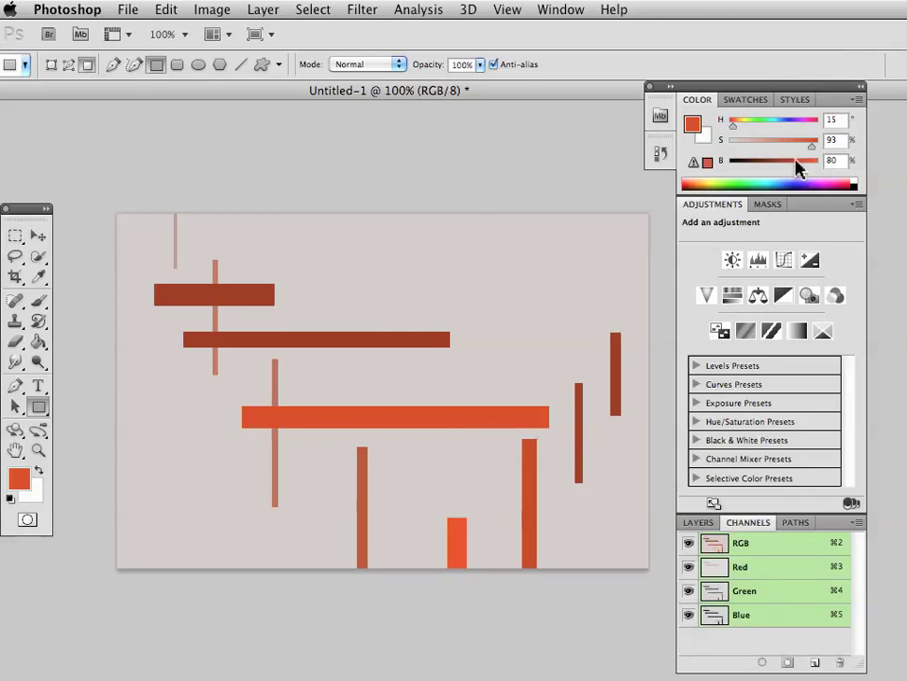
{"action": "left_click_drag", "start_coordinate": [800, 170], "coordinate": [812, 168]}
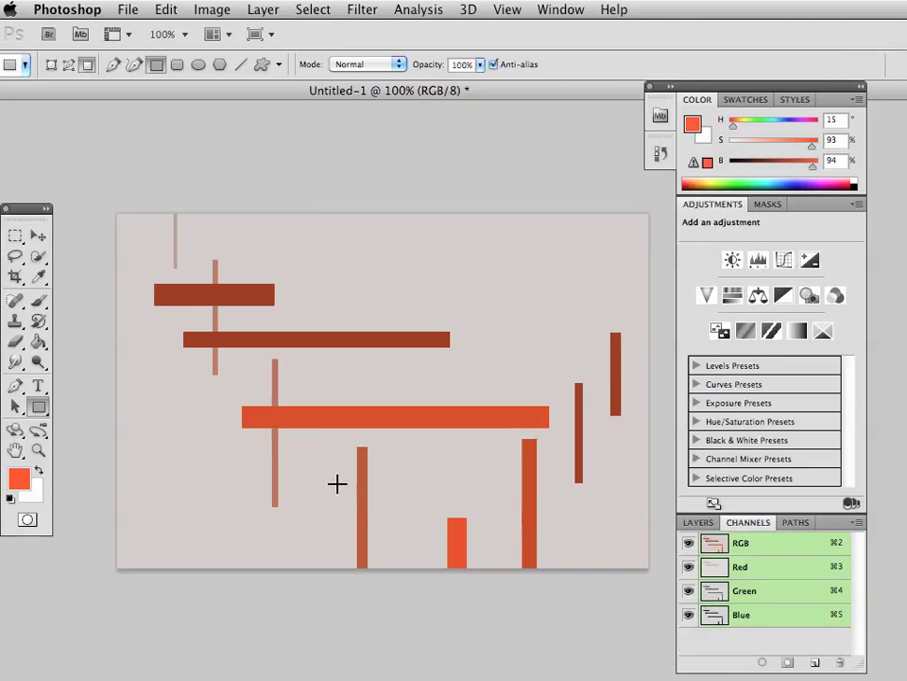
{"action": "left_click_drag", "start_coordinate": [337, 483], "coordinate": [646, 499]}
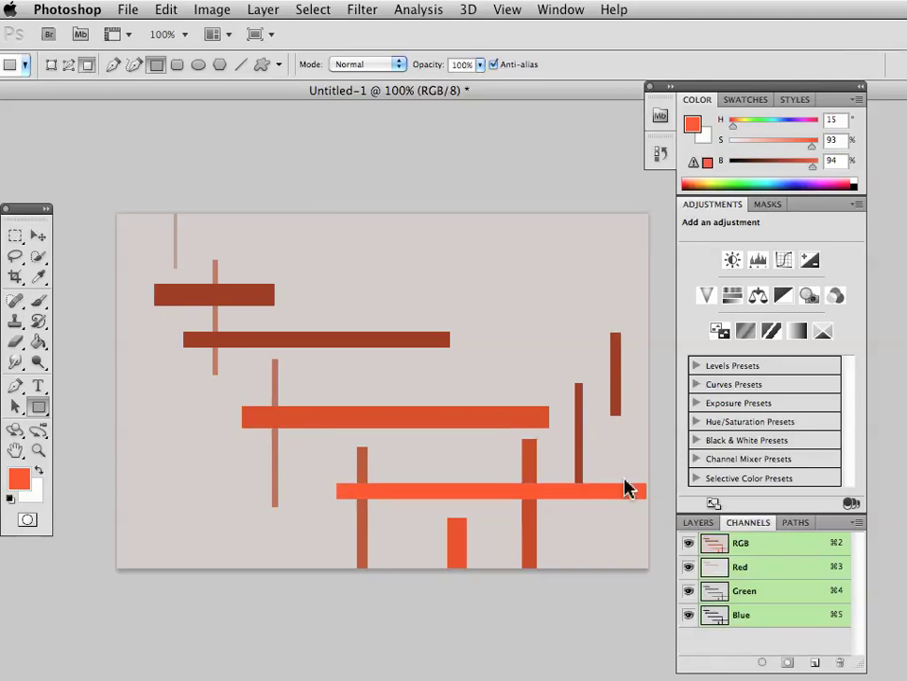
{"action": "key", "text": "super+z"}
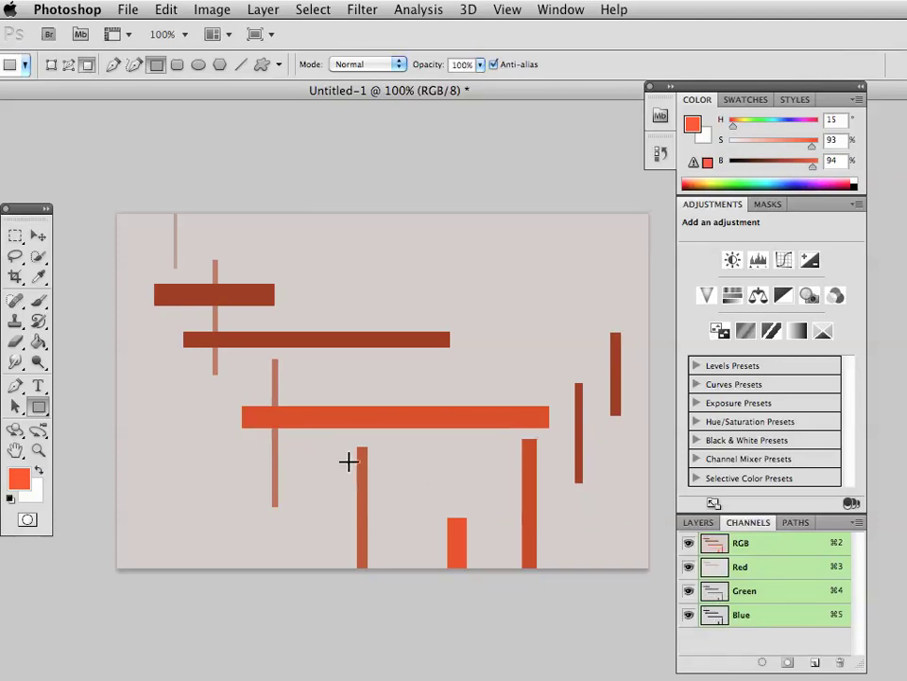
{"action": "left_click_drag", "start_coordinate": [344, 457], "coordinate": [668, 469]}
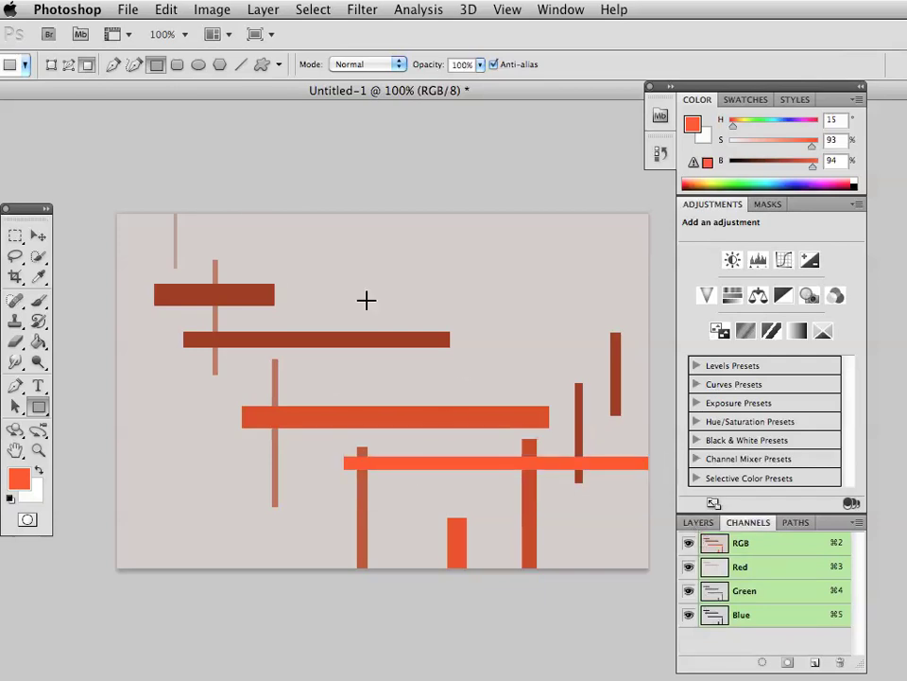
Draw an orange square near the centre, then a small coral square near the top at S 68%, B 82.
{"action": "left_click_drag", "start_coordinate": [363, 276], "coordinate": [482, 459]}
{"action": "key", "text": "shift"}
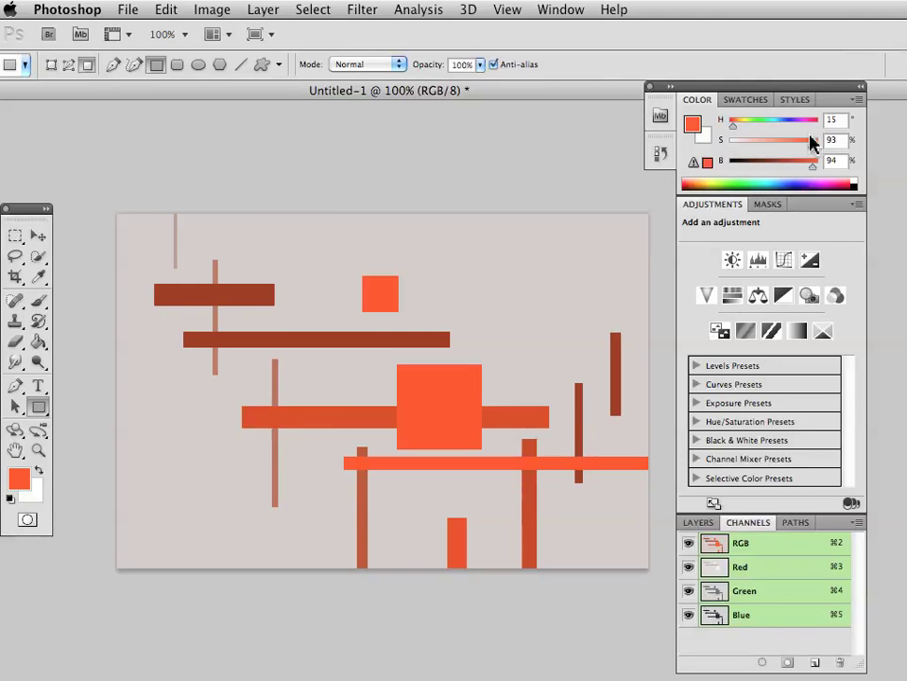
{"action": "left_click_drag", "start_coordinate": [812, 146], "coordinate": [792, 151]}
{"action": "left_click", "coordinate": [803, 167]}
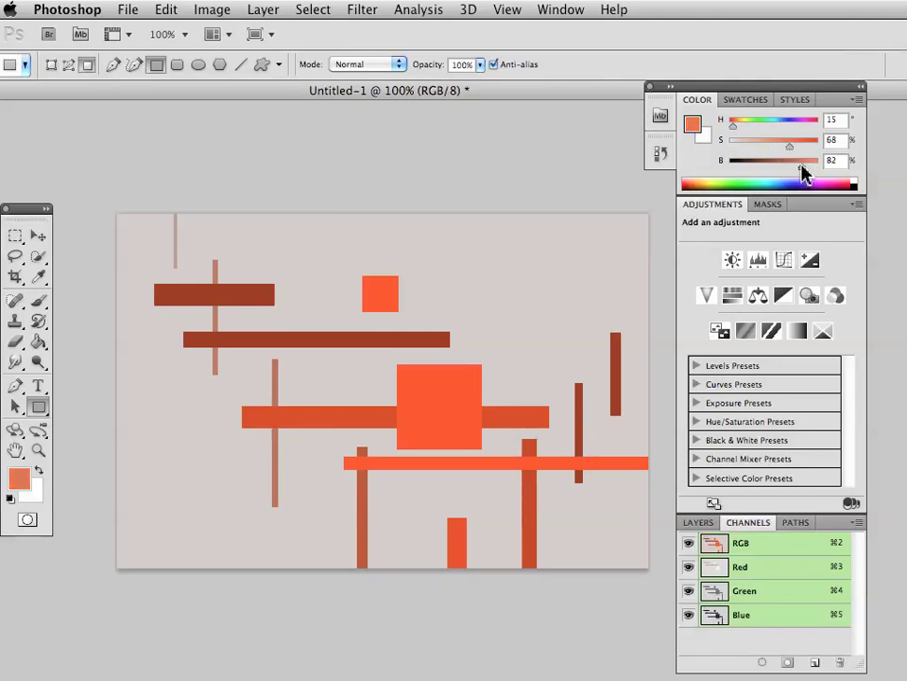
{"action": "left_click_drag", "start_coordinate": [275, 229], "coordinate": [297, 251]}
Add a wide coral block at the upper right and a bright orange (S 97, B 100) vertical bar crossing it.
{"action": "left_click_drag", "start_coordinate": [514, 245], "coordinate": [525, 278]}
{"action": "left_click_drag", "start_coordinate": [521, 253], "coordinate": [667, 300]}
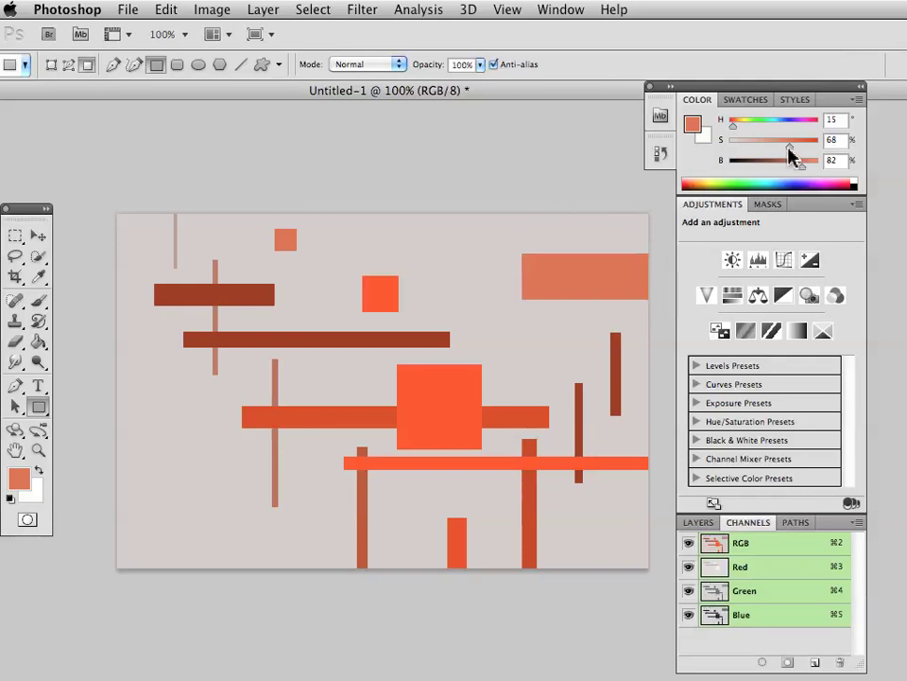
{"action": "left_click_drag", "start_coordinate": [792, 144], "coordinate": [820, 170]}
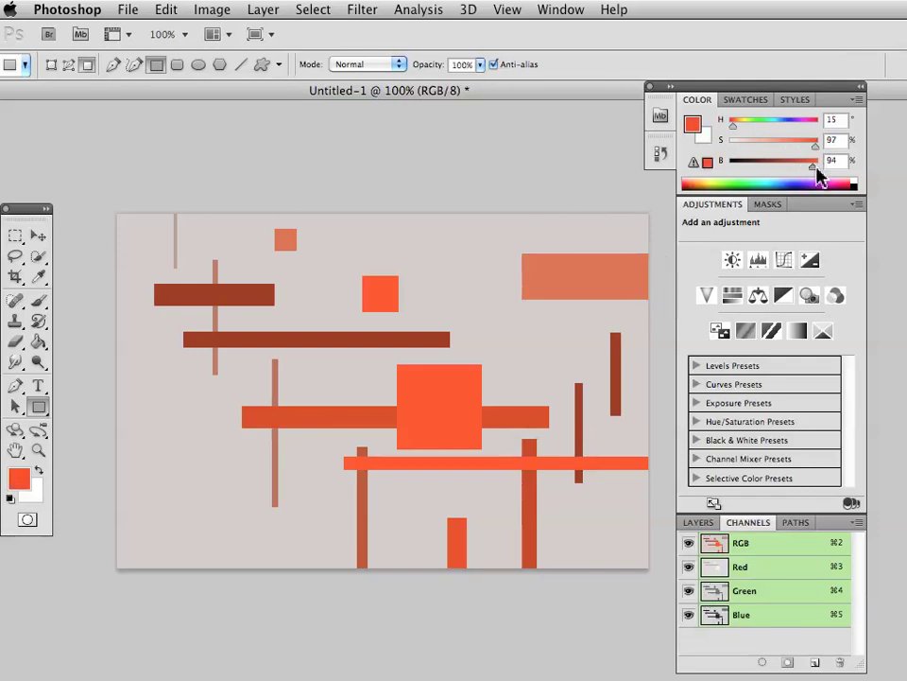
{"action": "left_click_drag", "start_coordinate": [562, 194], "coordinate": [579, 346]}
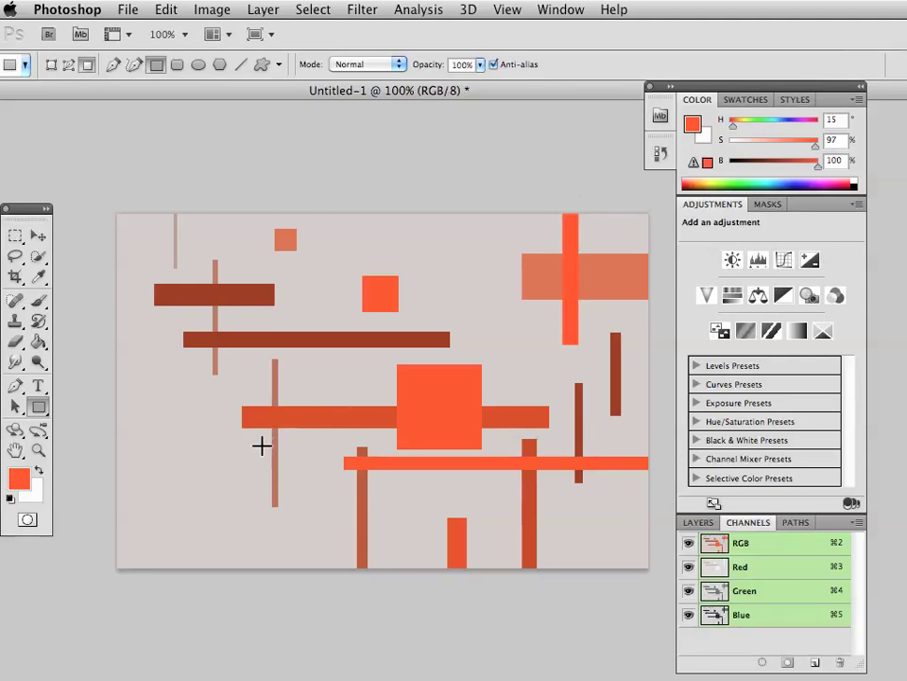
Draw a thin orange bar across the lower left, then small squares at the bottom-left and mid-left.
{"action": "left_click_drag", "start_coordinate": [233, 484], "coordinate": [393, 489]}
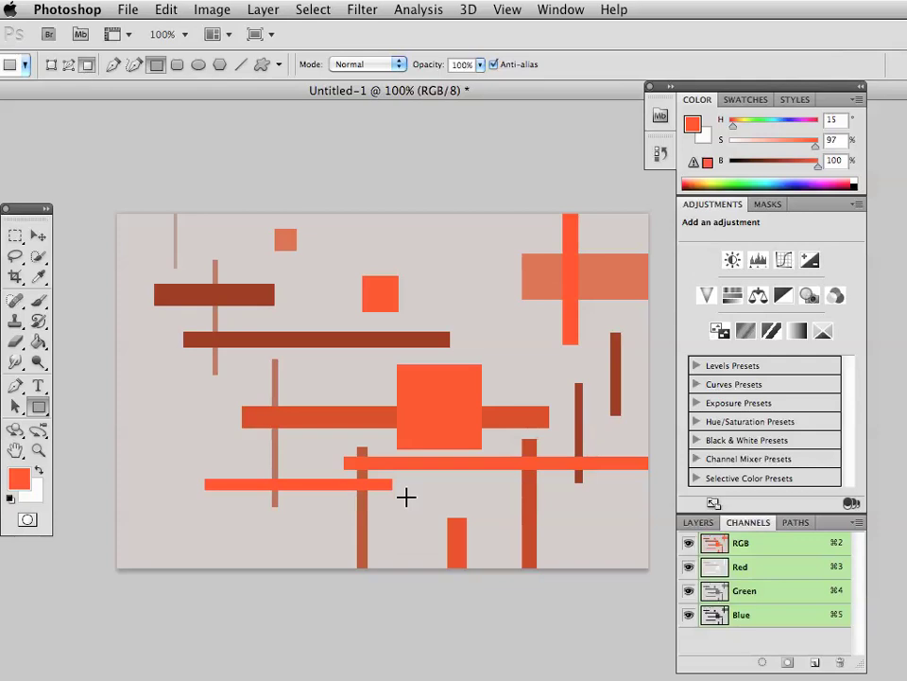
{"action": "left_click_drag", "start_coordinate": [139, 497], "coordinate": [165, 525]}
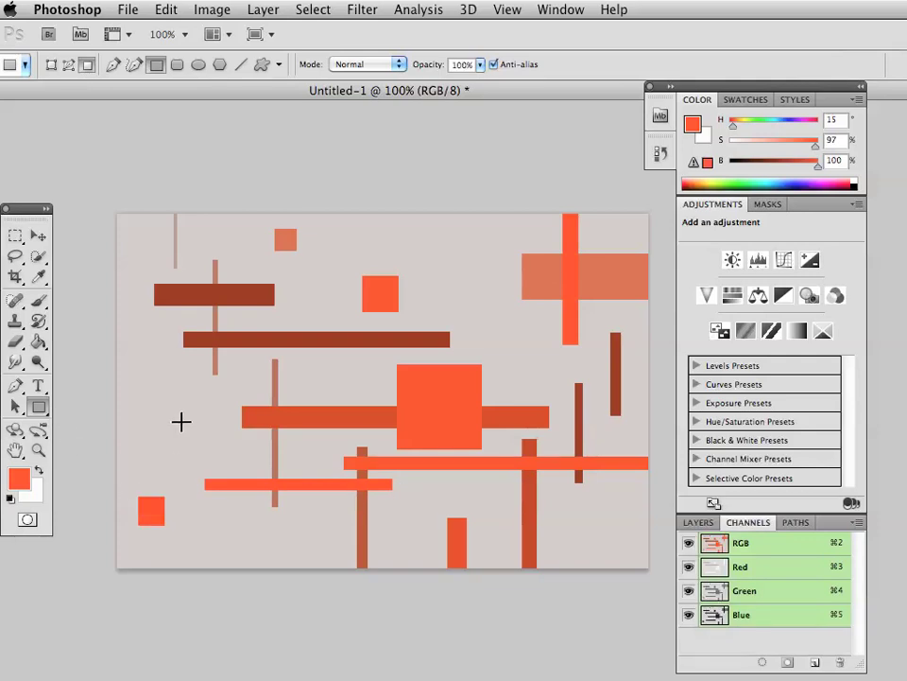
{"action": "left_click_drag", "start_coordinate": [181, 423], "coordinate": [205, 447]}
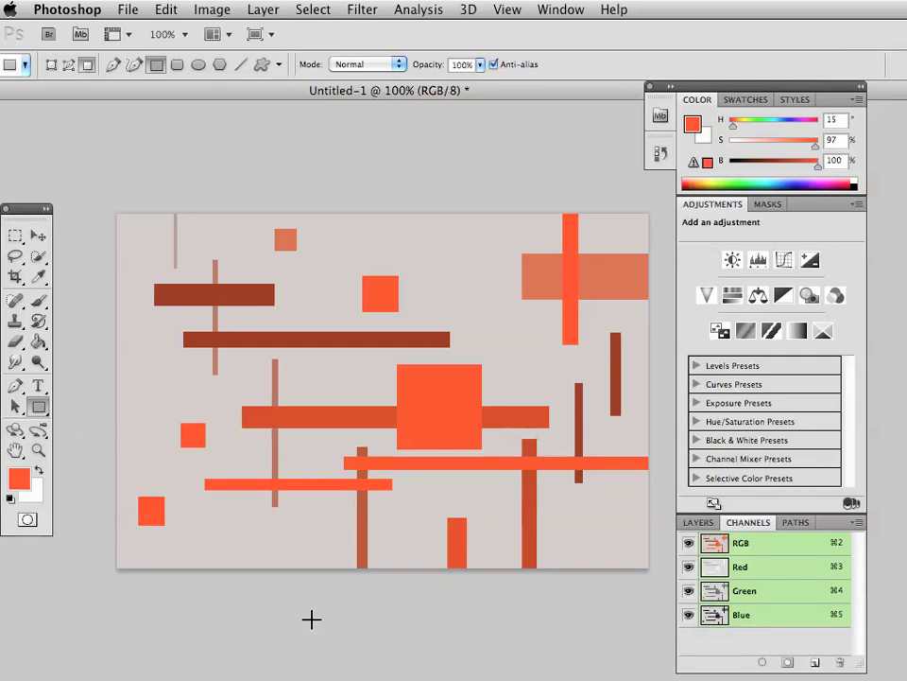